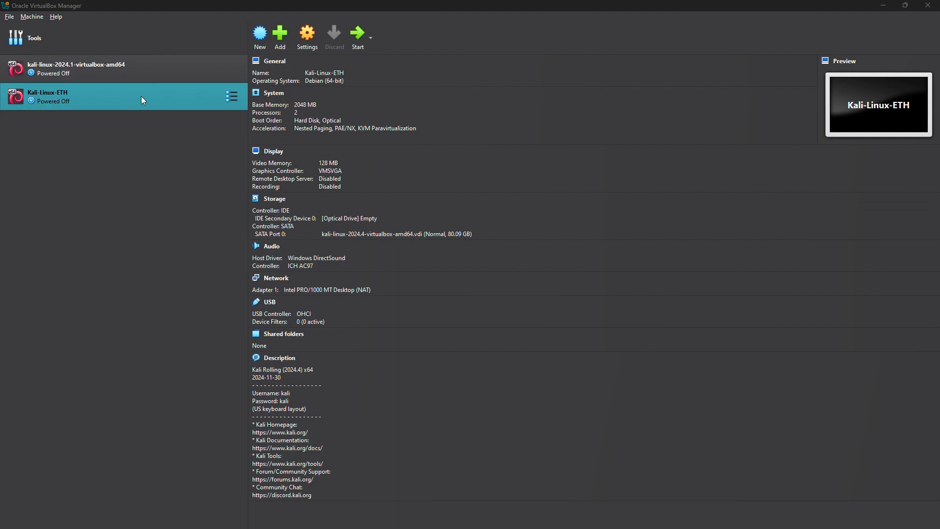
# - Start the Kali-Linux-ETH virtual machine, boot it into Kali, and maximize its window
pyautogui.click(359, 37)
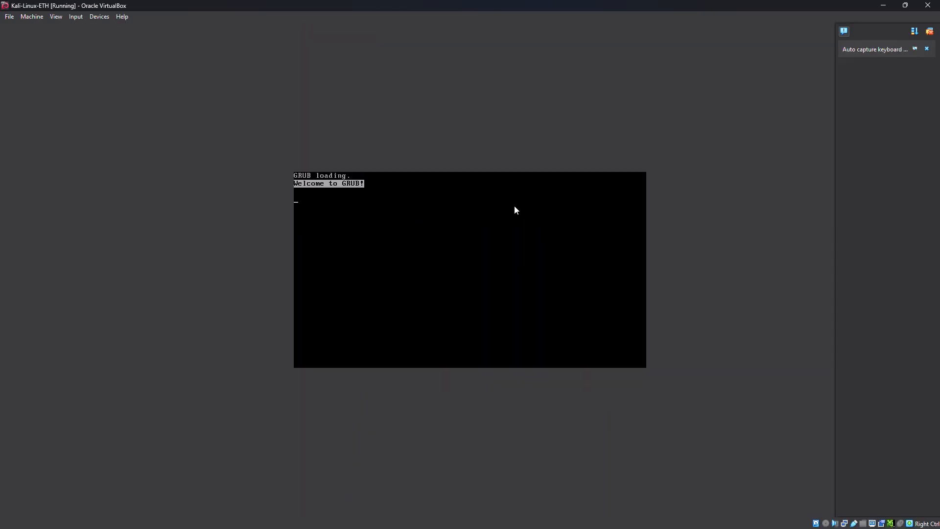
pyautogui.press('Return')
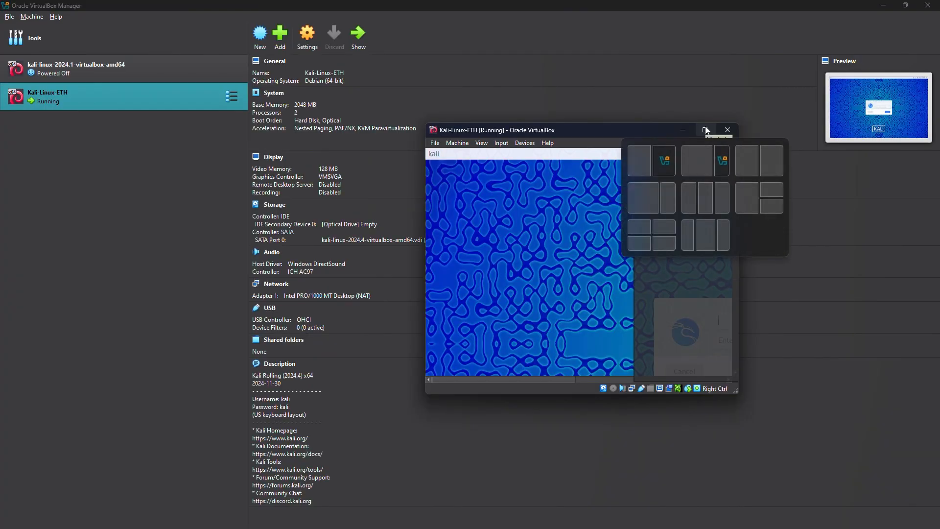
pyautogui.click(707, 129)
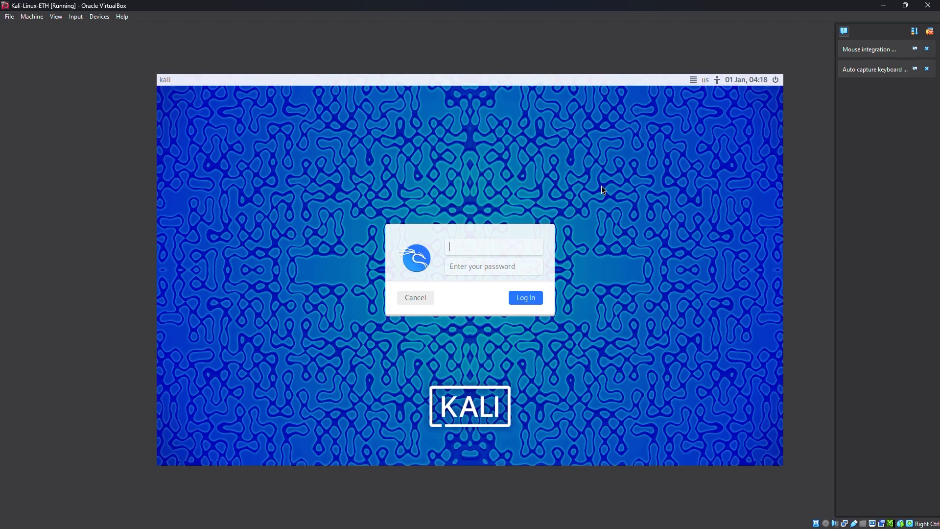
# - Log in to the Kali desktop by entering the account username and password
pyautogui.write('klai')
pyautogui.press('BackSpace')
pyautogui.press('BackSpace')
pyautogui.press('BackSpace')
pyautogui.write('ali')
pyautogui.press('Tab')
pyautogui.write('kali')
pyautogui.press('Return')
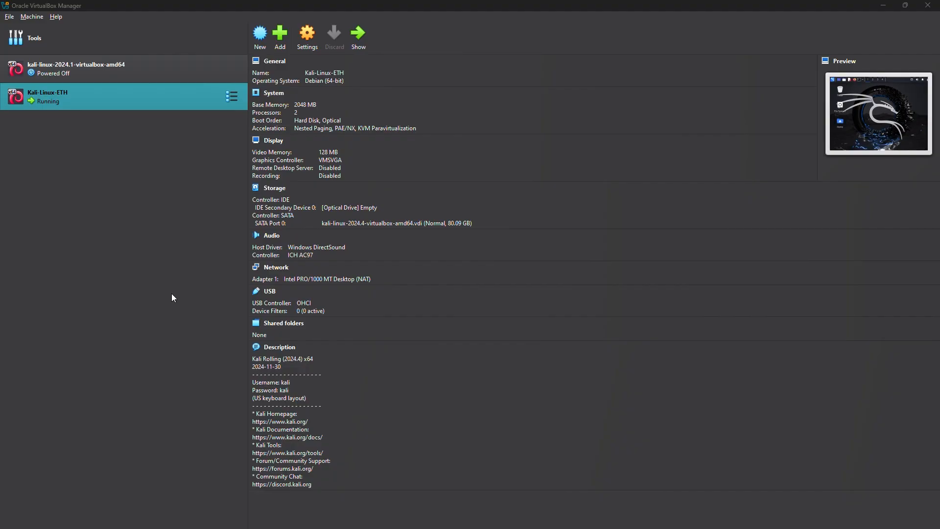
# - Pause the running Kali-Linux-ETH machine from the manager, resume it, and bring its window back up
pyautogui.rightClick(180, 104)
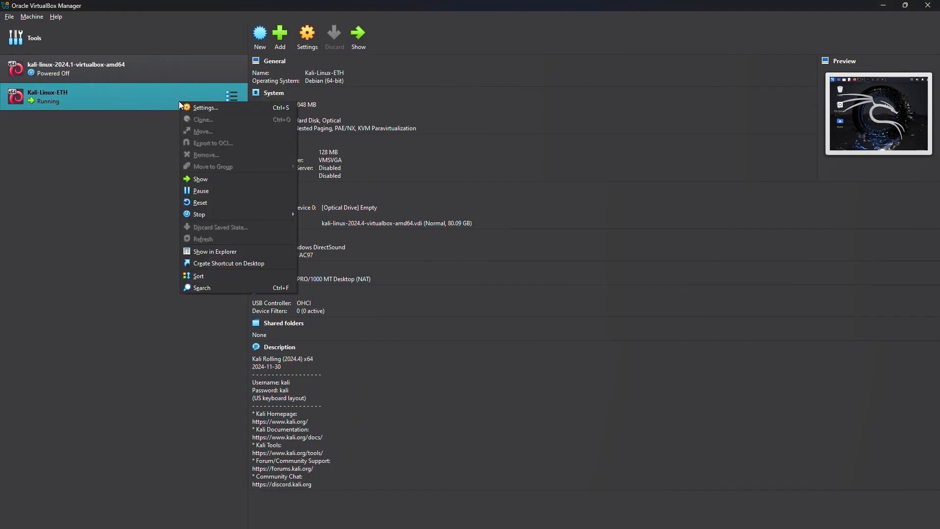
pyautogui.click(242, 192)
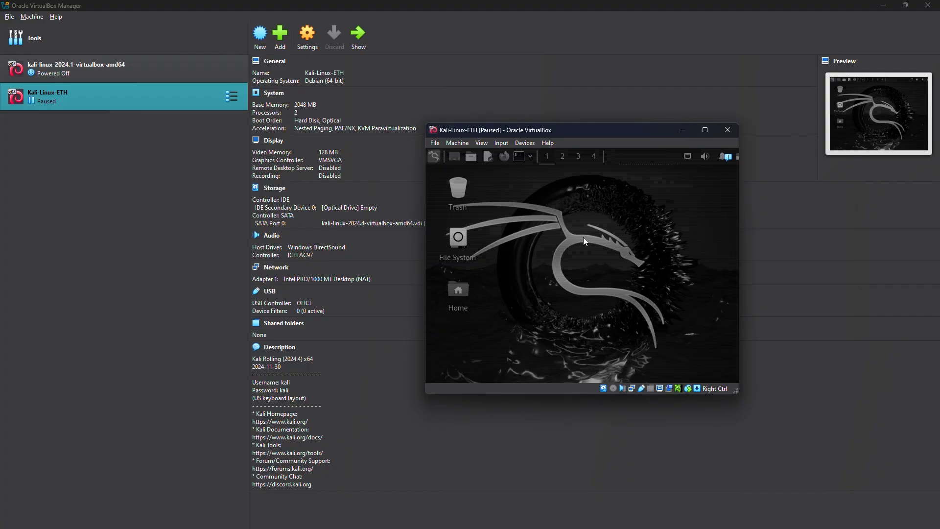
pyautogui.rightClick(175, 89)
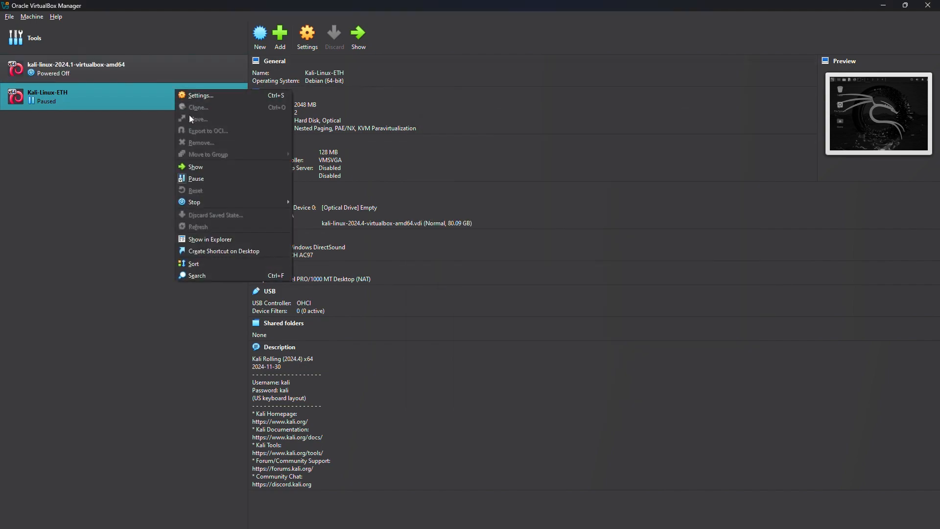
pyautogui.click(235, 178)
pyautogui.hotkey('alt', 'Tab')
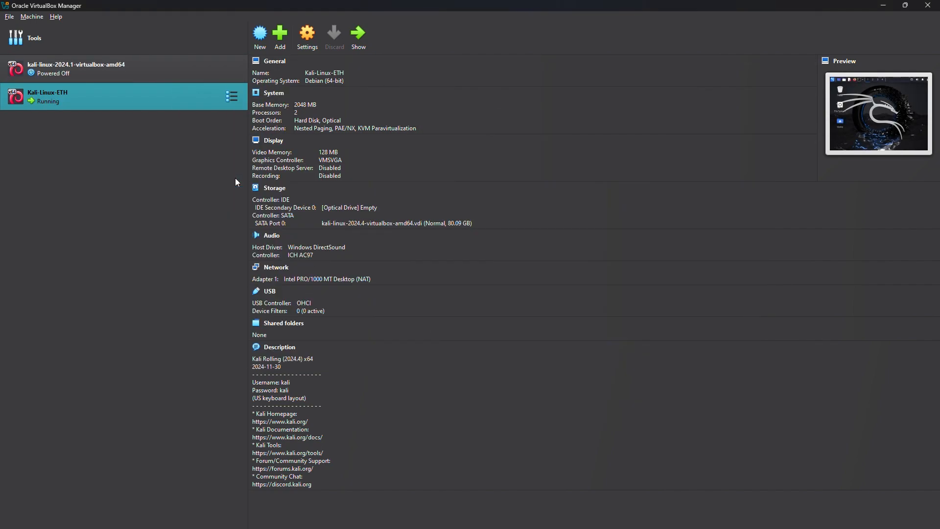
pyautogui.hotkey('alt', 'Tab')
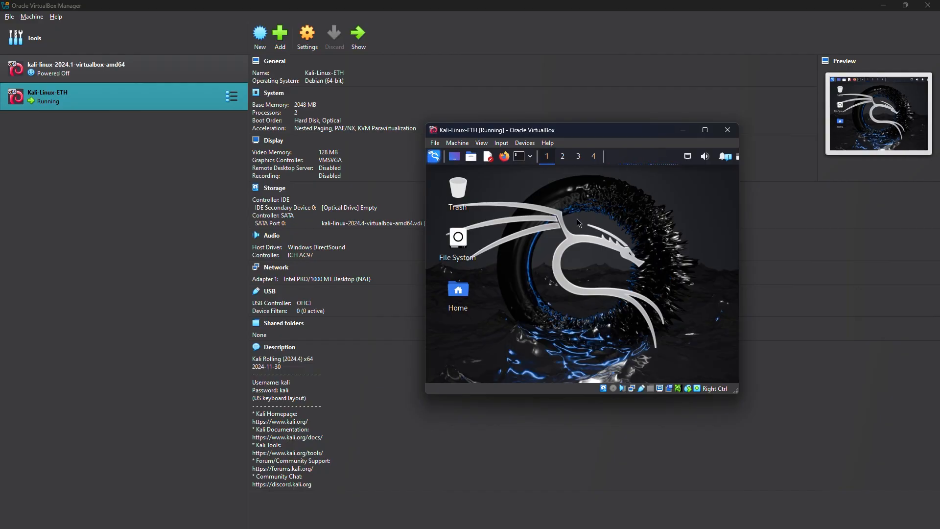
# - Open a terminal in the Kali guest and run ifconfig
pyautogui.click(521, 157)
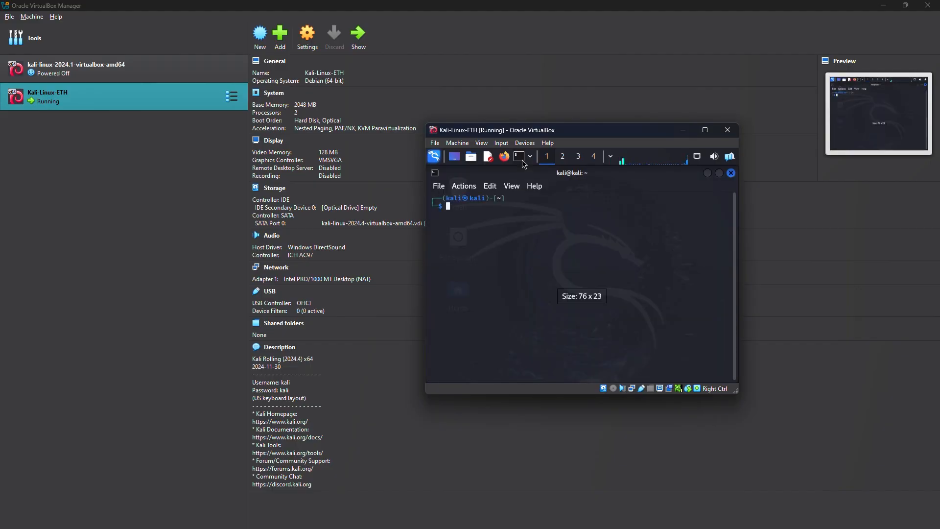
pyautogui.write('ifconfig')
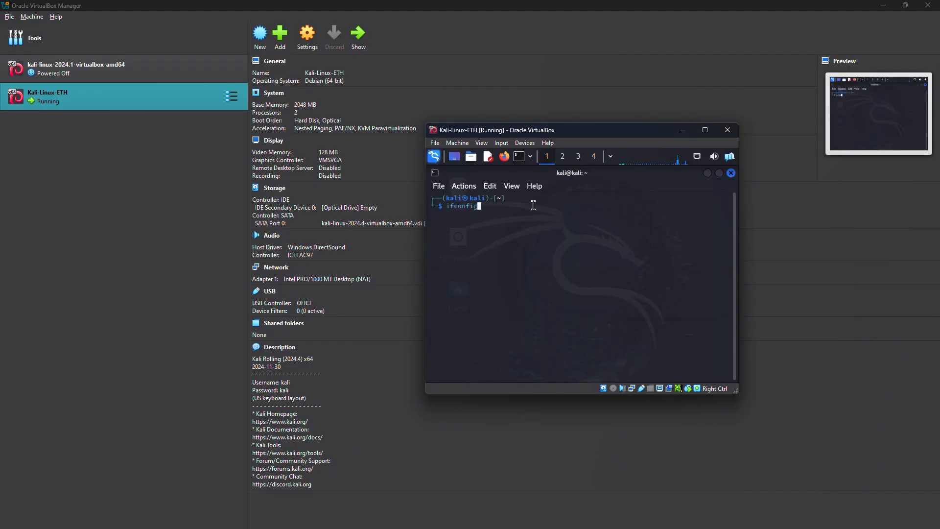
pyautogui.press('Return')
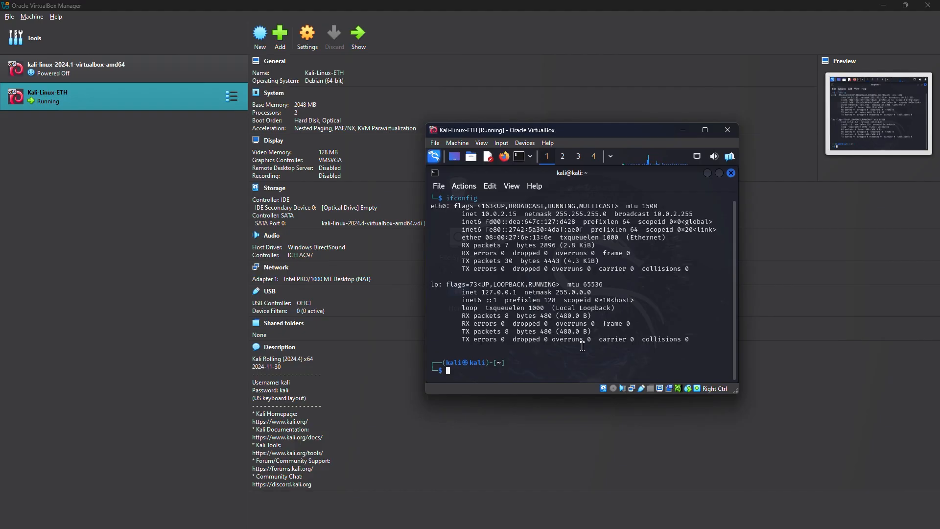
# - Close the Kali-Linux-ETH machine with the option to save the machine state
pyautogui.click(729, 131)
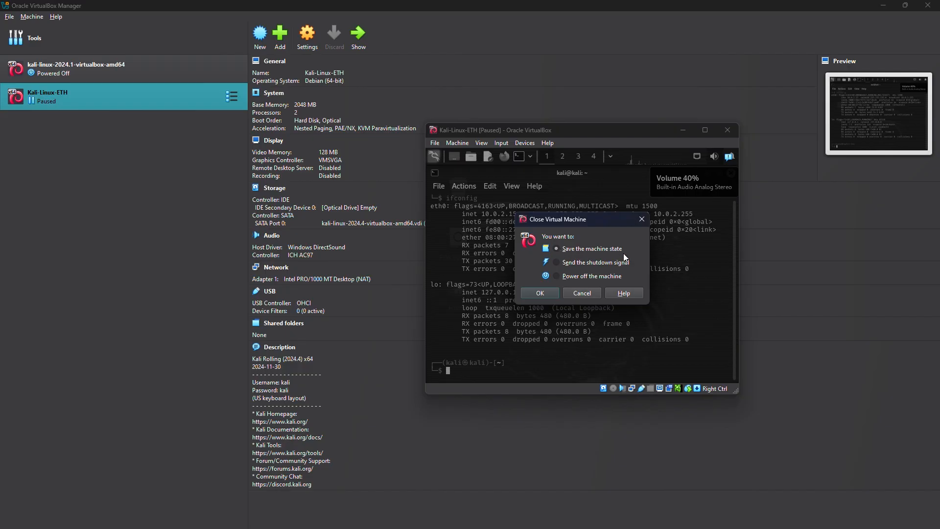
pyautogui.click(558, 250)
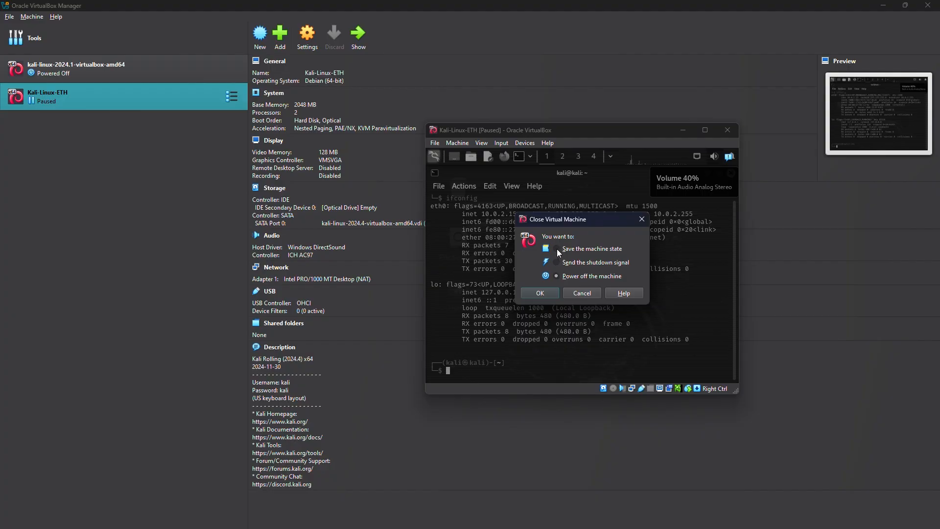
pyautogui.click(540, 294)
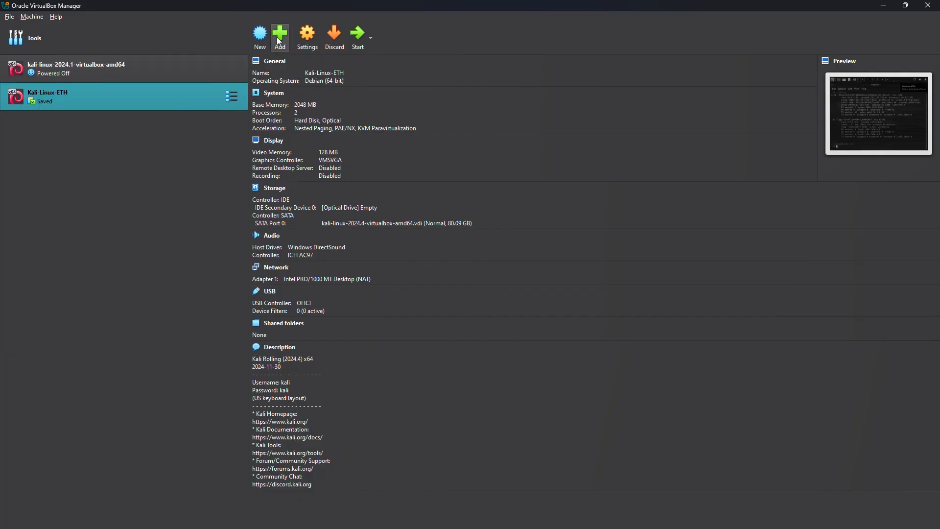
# - Start Kali-Linux-ETH from its saved state and move its window clear of the machine list
pyautogui.click(356, 42)
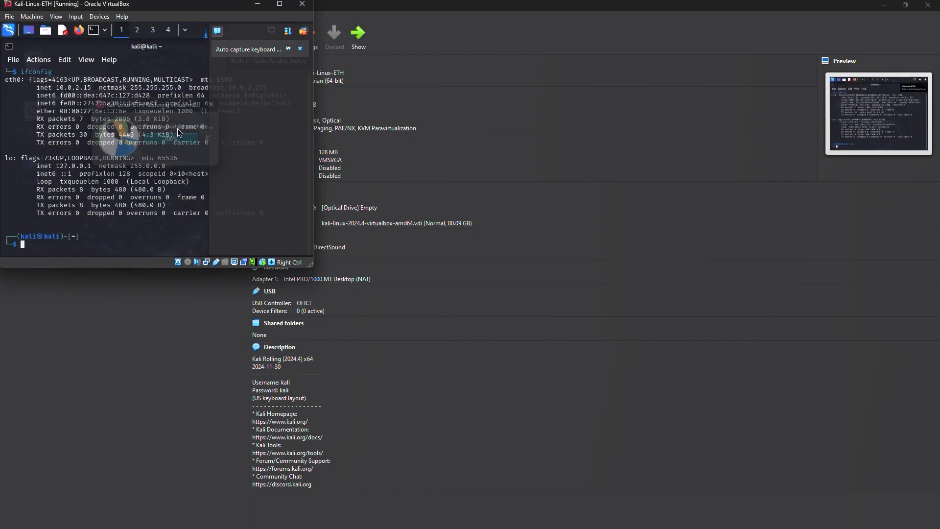
pyautogui.moveTo(290, 8)
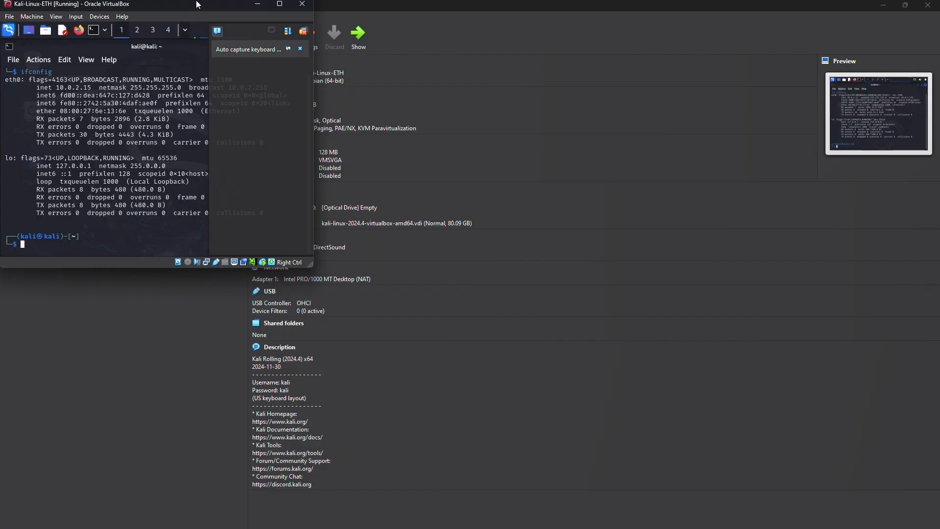
pyautogui.moveTo(197, 2); pyautogui.dragTo(673, 54)
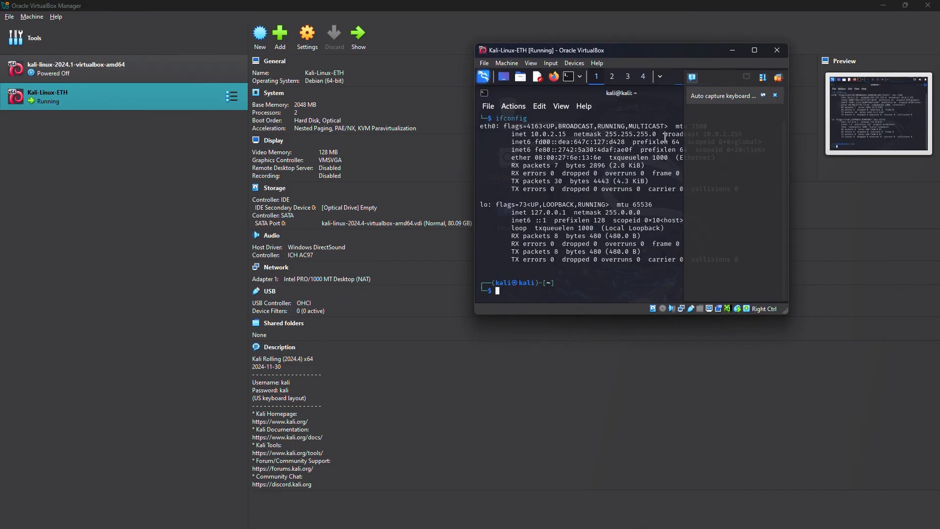
# - Reset the running Kali-Linux-ETH machine from the manager and dismiss the application error
pyautogui.rightClick(108, 89)
pyautogui.click(155, 189)
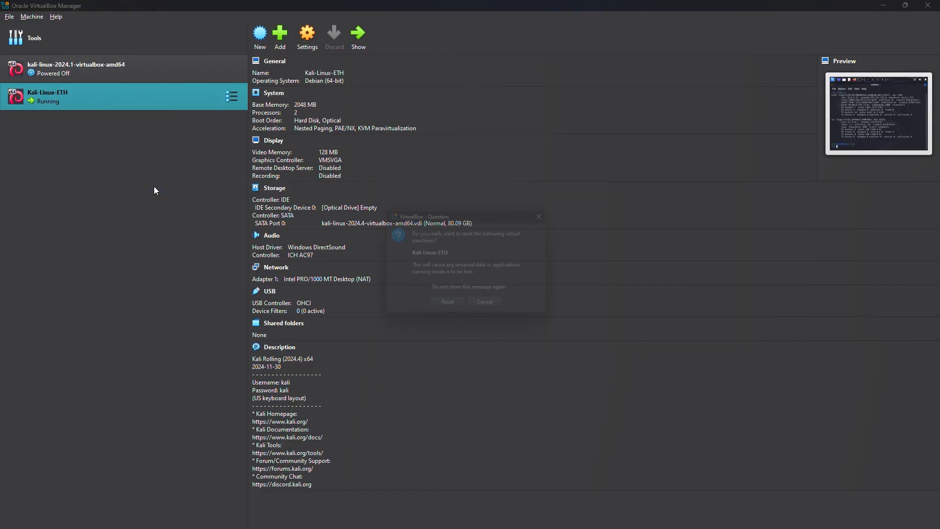
pyautogui.click(449, 308)
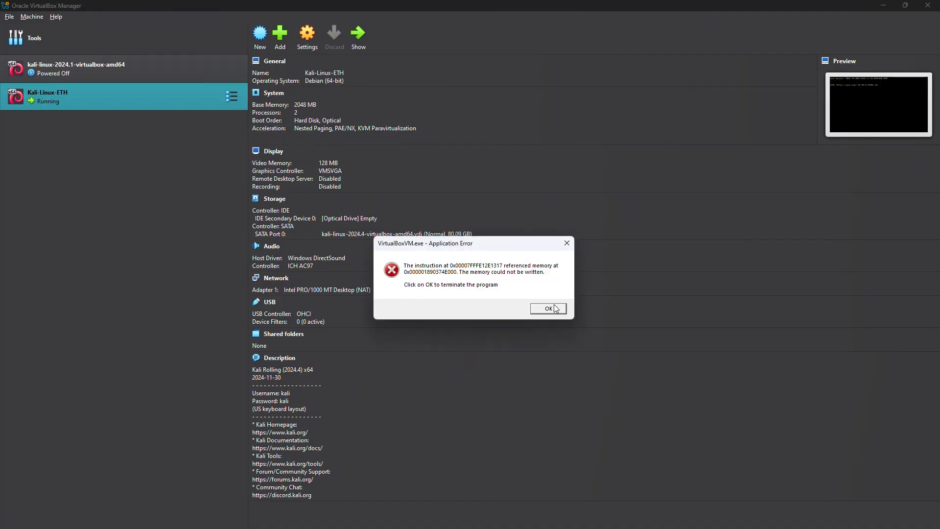
pyautogui.click(558, 309)
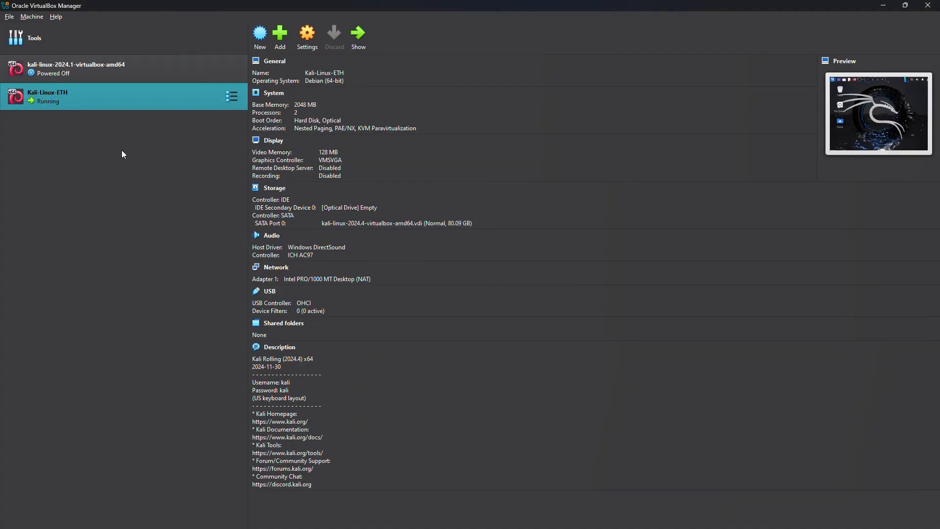
# - Reset the Kali-Linux-ETH machine a second time and bring up its window
pyautogui.rightClick(130, 95)
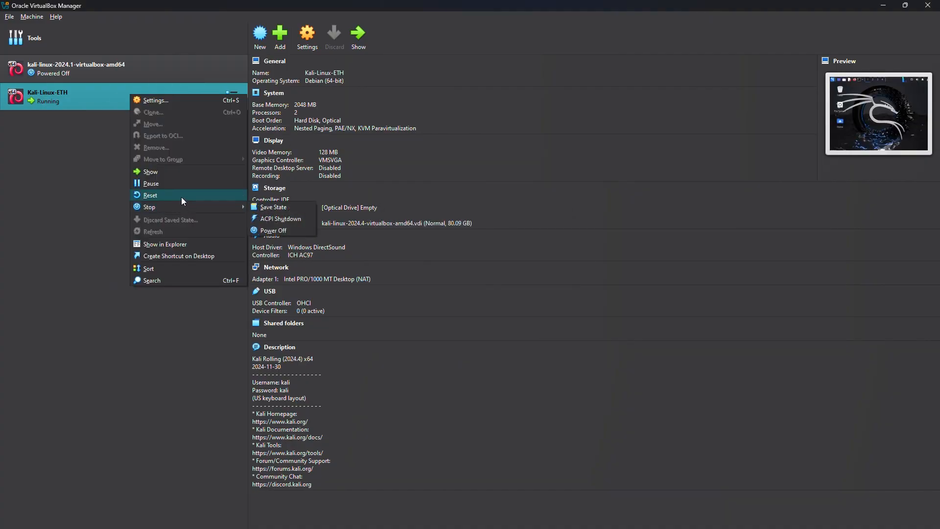
pyautogui.click(178, 196)
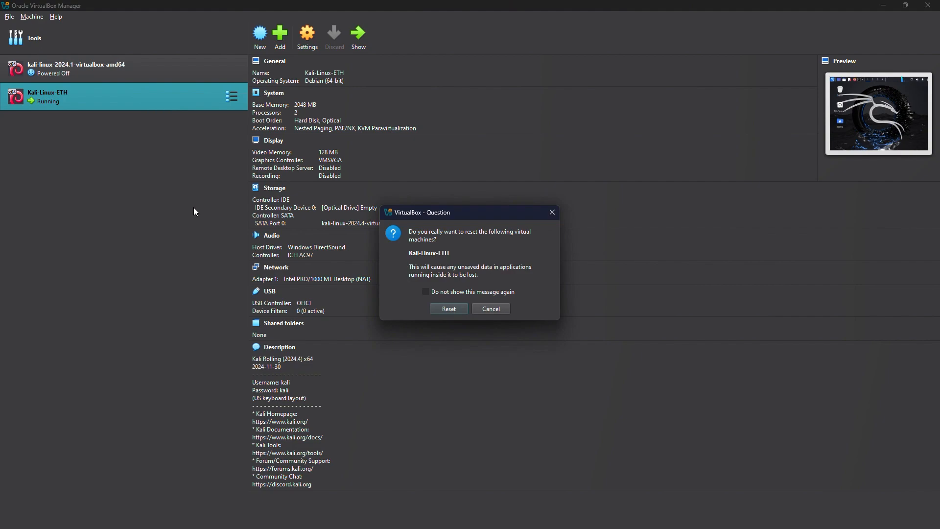
pyautogui.click(449, 309)
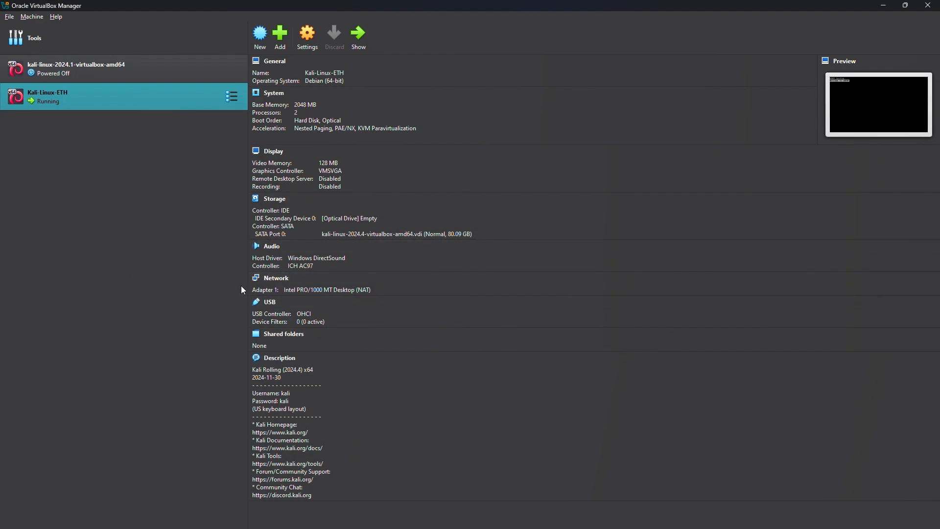
pyautogui.hotkey('alt', 'Tab')
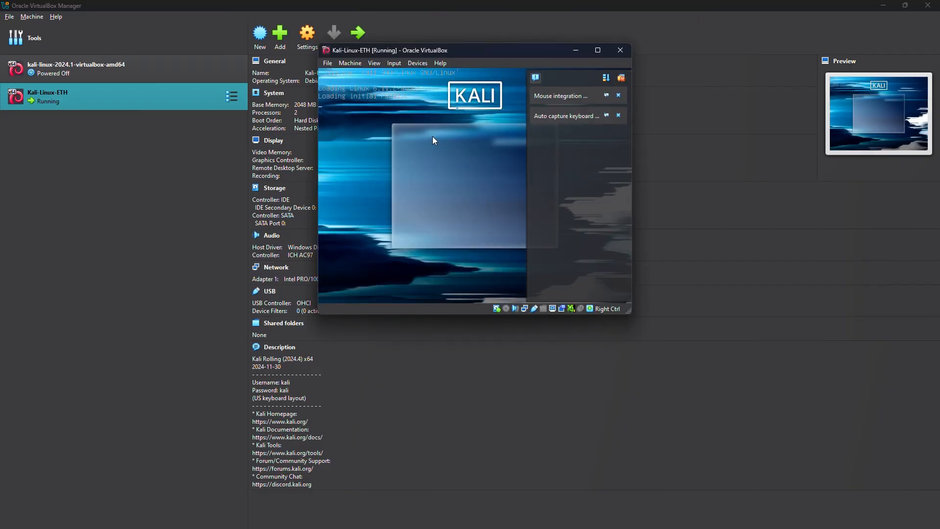
# - Bring up the stop options for the running Kali-Linux-ETH machine
pyautogui.rightClick(159, 97)
pyautogui.moveTo(226, 209)
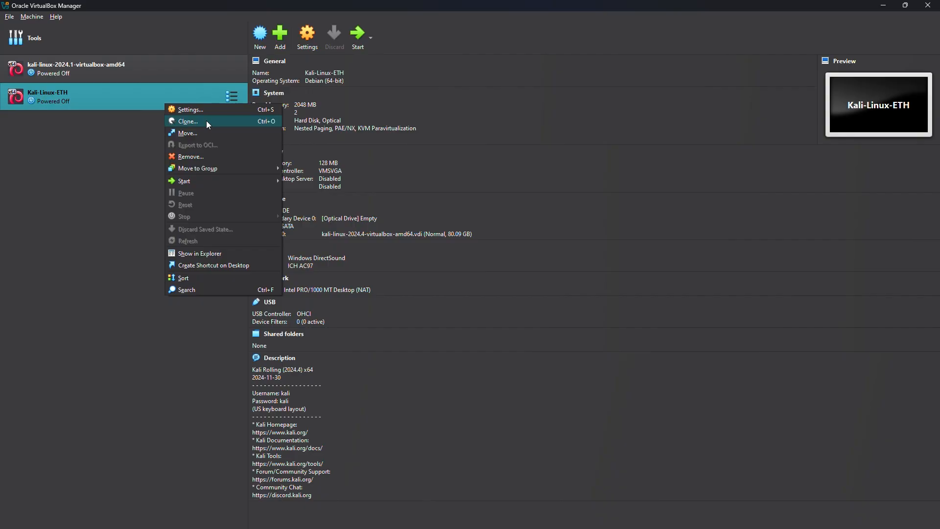
# - Try to create a full clone of Kali-Linux-ETH named Kali-Linux-ETH Clone, including only NAT network adapter MAC addresses
pyautogui.click(207, 120)
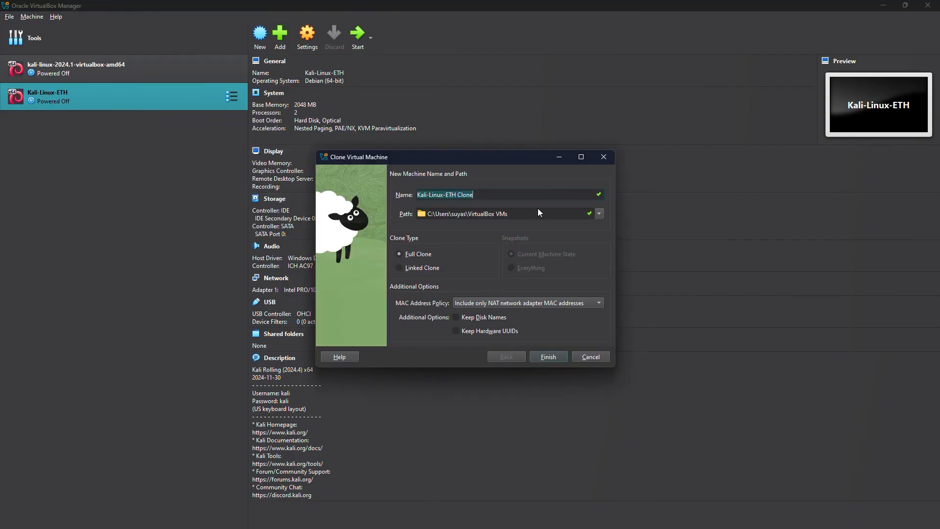
pyautogui.click(554, 357)
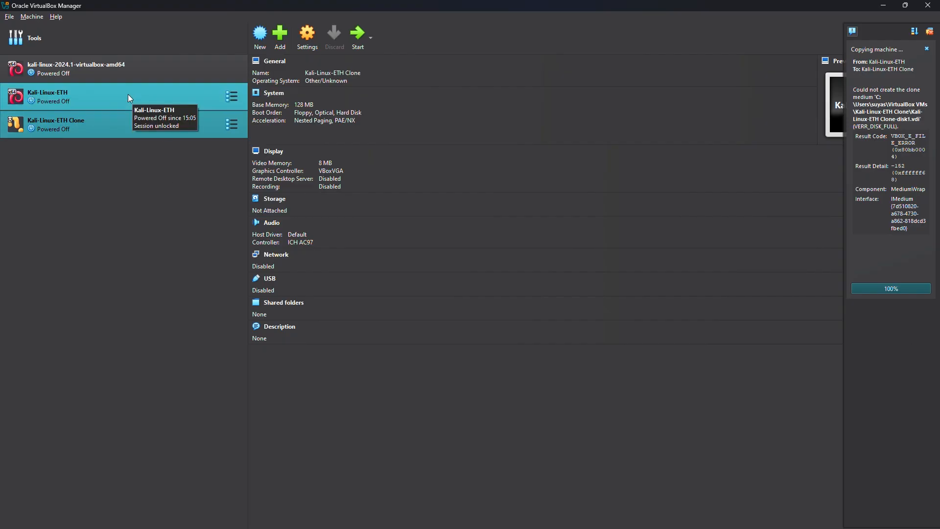
# - Start the original Kali-Linux-ETH machine and minimize its window to return to the manager
pyautogui.click(232, 98)
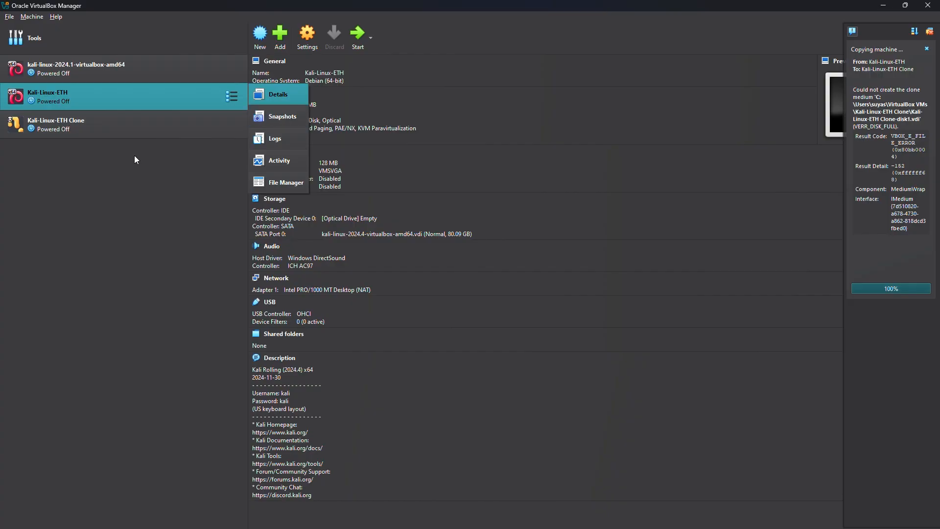
pyautogui.doubleClick(175, 95)
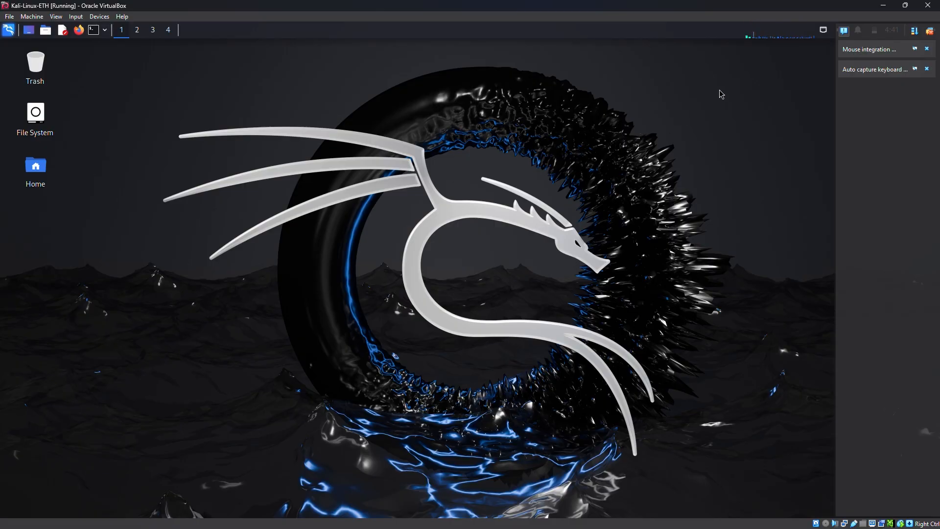
pyautogui.click(883, 4)
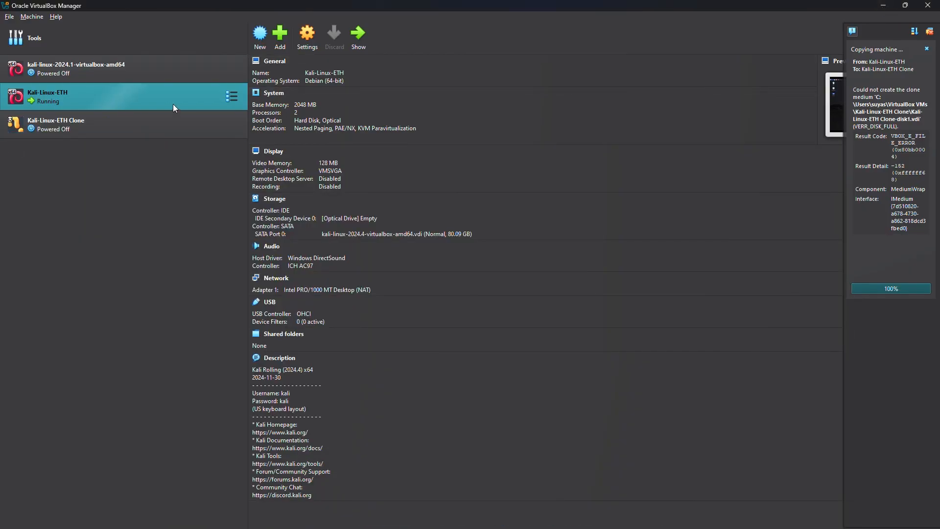
# - Take a snapshot of the running Kali-Linux-ETH machine named "Before risking it"
pyautogui.click(233, 98)
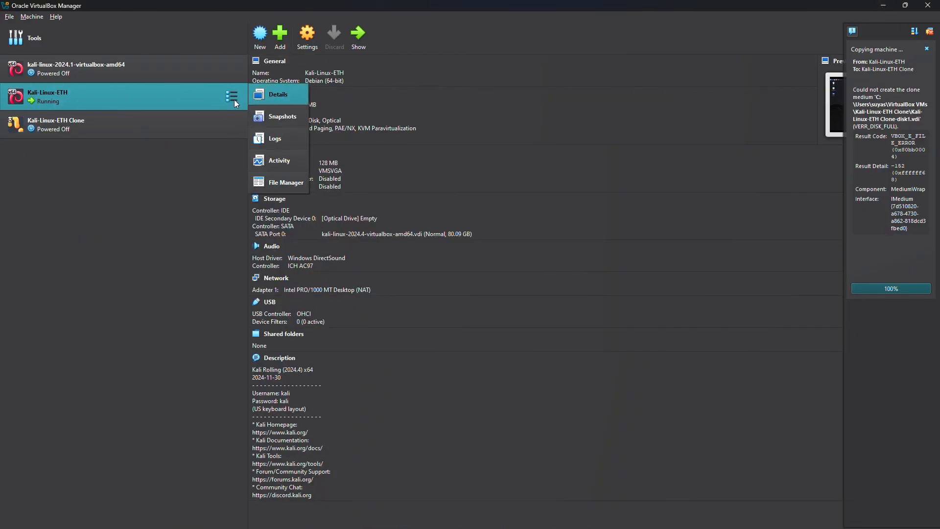
pyautogui.click(270, 118)
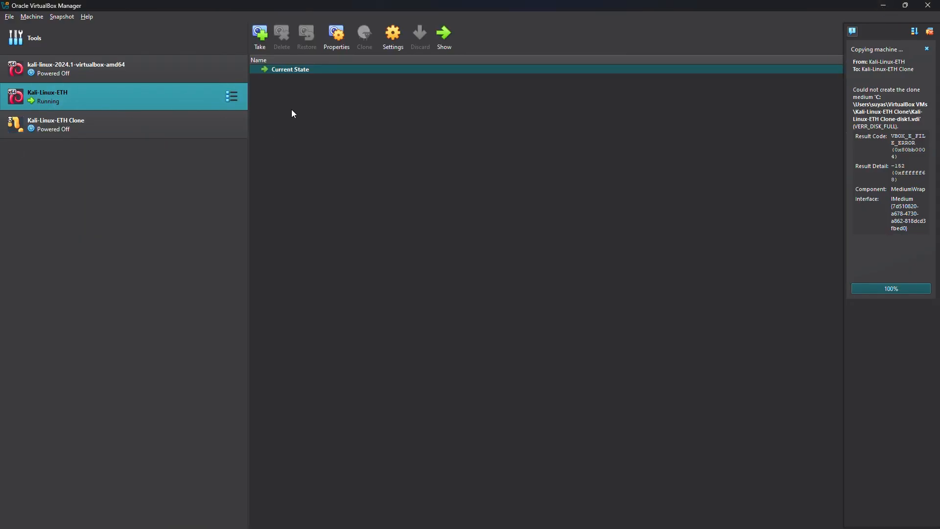
pyautogui.click(259, 32)
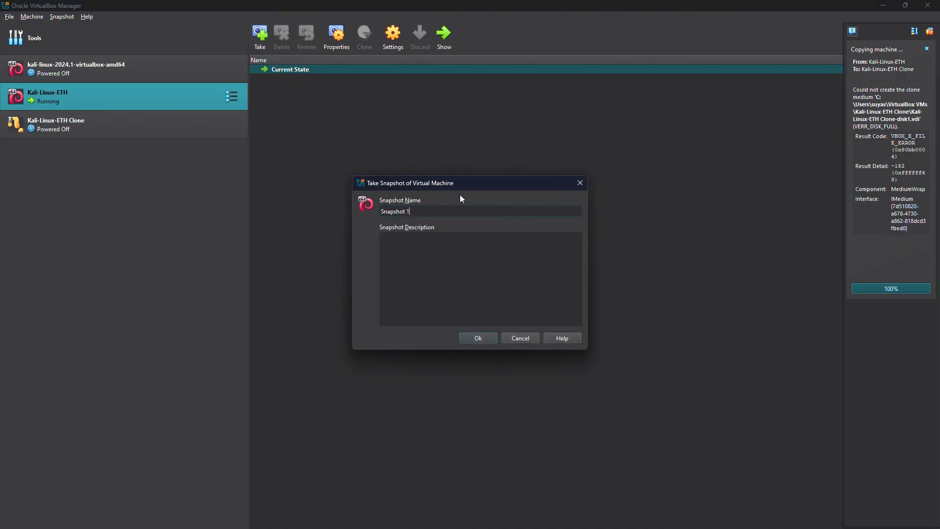
pyautogui.press('BackSpace')
pyautogui.press('BackSpace')
pyautogui.press('BackSpace')
pyautogui.press('BackSpace')
pyautogui.press('BackSpace')
pyautogui.press('BackSpace')
pyautogui.press('BackSpace')
pyautogui.press('BackSpace')
pyautogui.press('BackSpace')
pyautogui.write('Before r')
pyautogui.write('ng it')
pyautogui.click(477, 338)
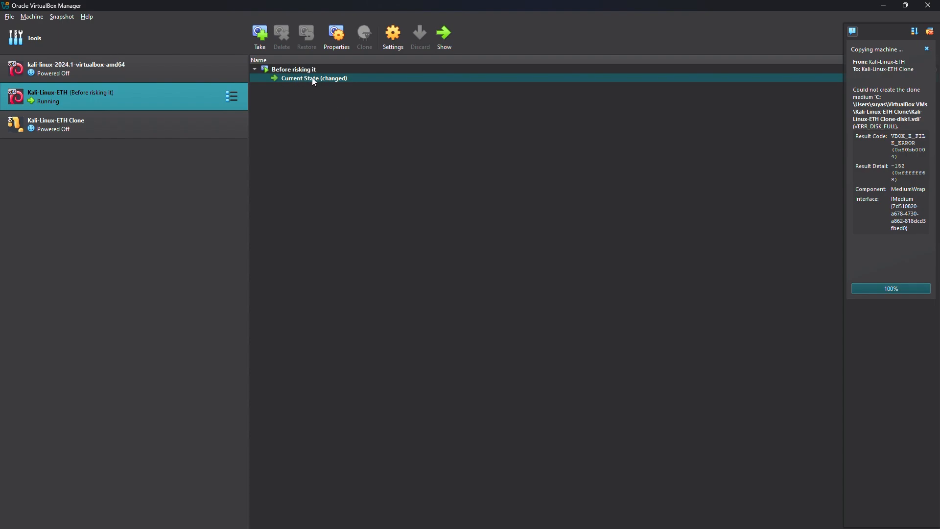
# - Create a folder named New Folder on the running Kali desktop, move it one column to the right, and return to the manager
pyautogui.hotkey('alt', 'Tab')
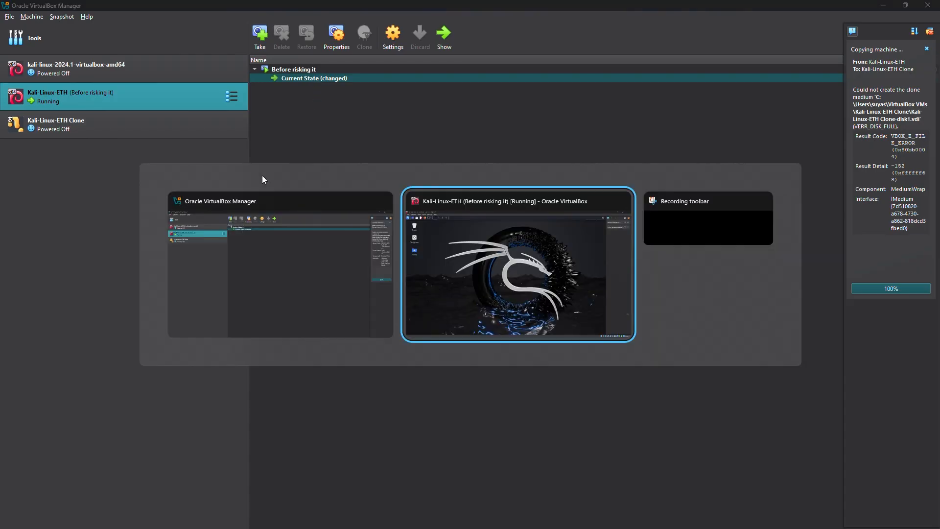
pyautogui.rightClick(408, 226)
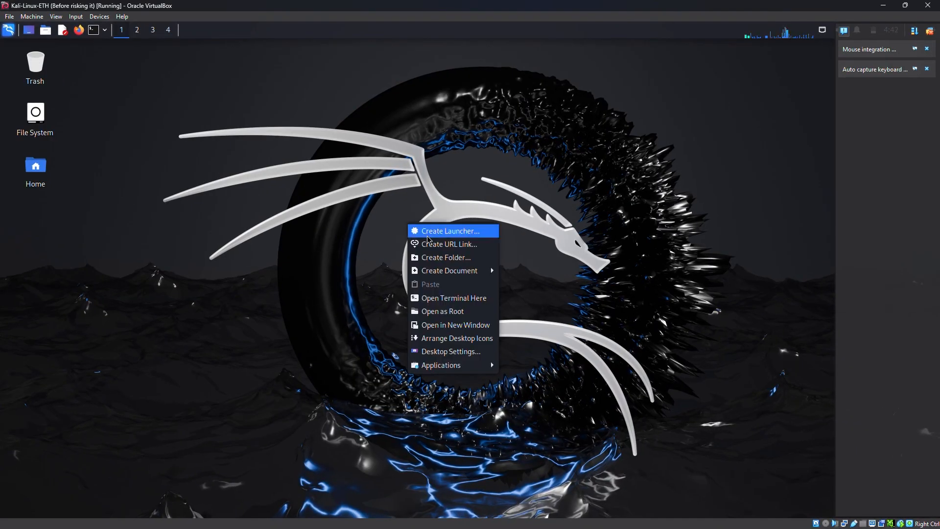
pyautogui.click(450, 263)
pyautogui.press('Return')
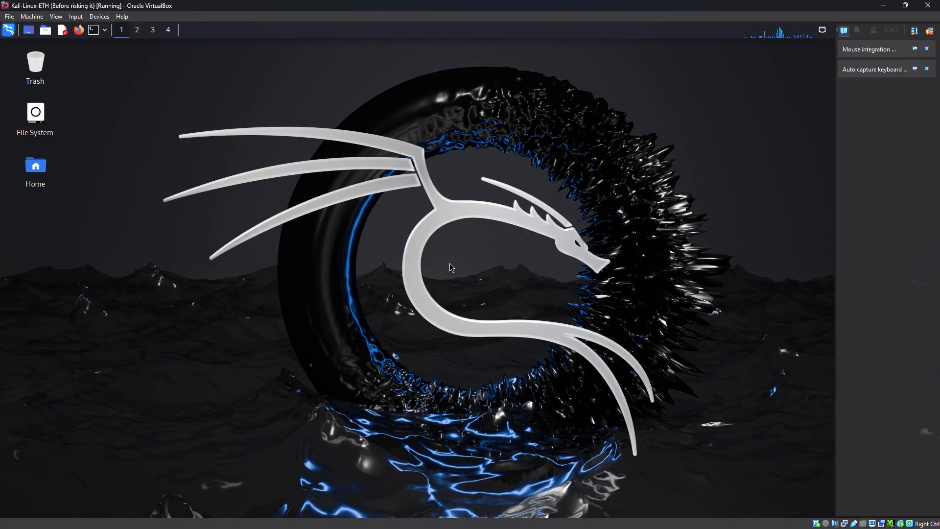
pyautogui.moveTo(35, 216); pyautogui.dragTo(161, 254)
pyautogui.click(169, 276)
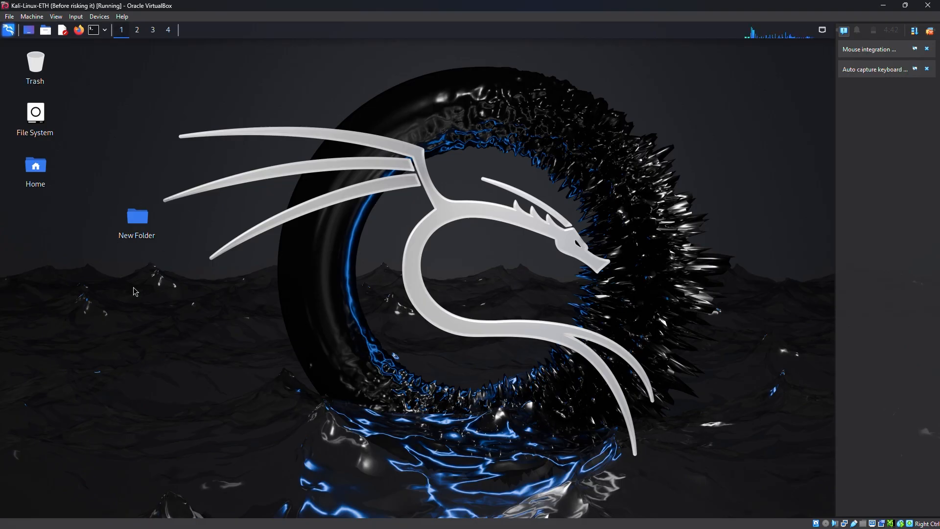
pyautogui.click(884, 5)
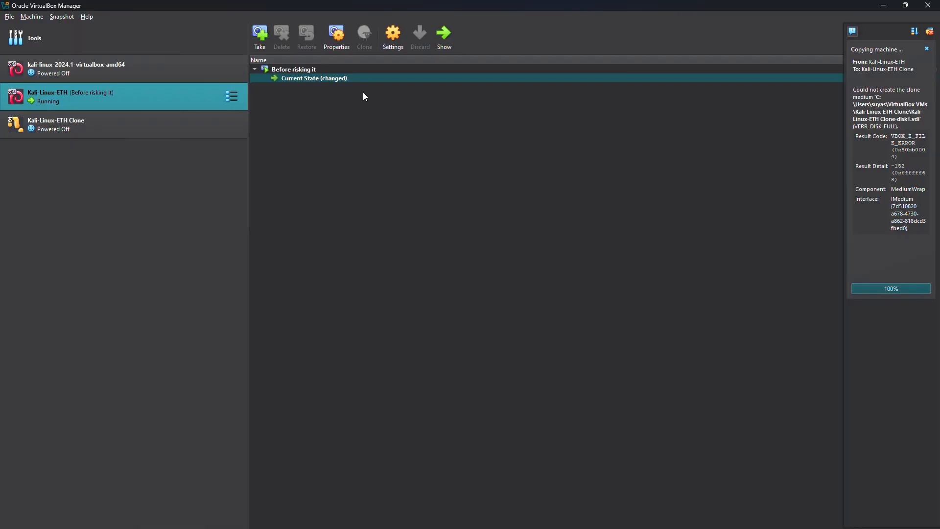
# - Power off the running Kali-Linux-ETH machine without restoring its current snapshot
pyautogui.click(411, 69)
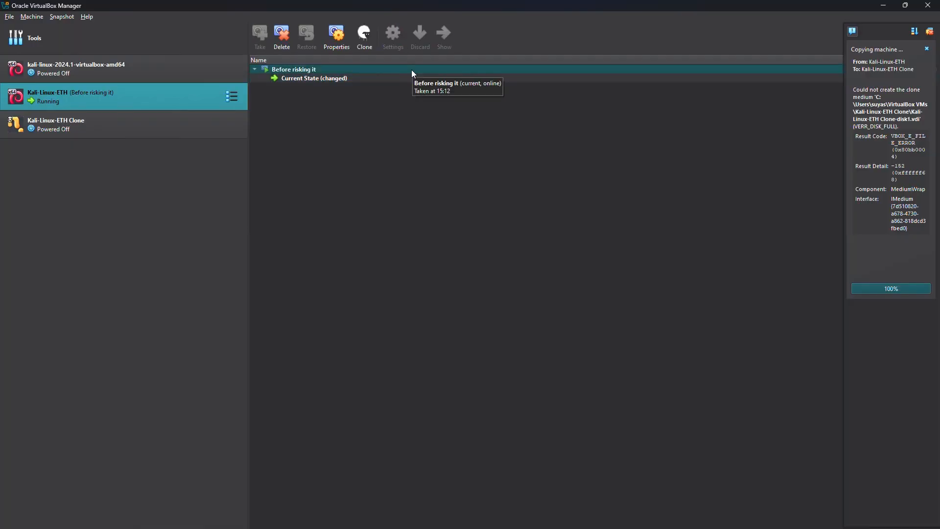
pyautogui.hotkey('alt', 'Tab')
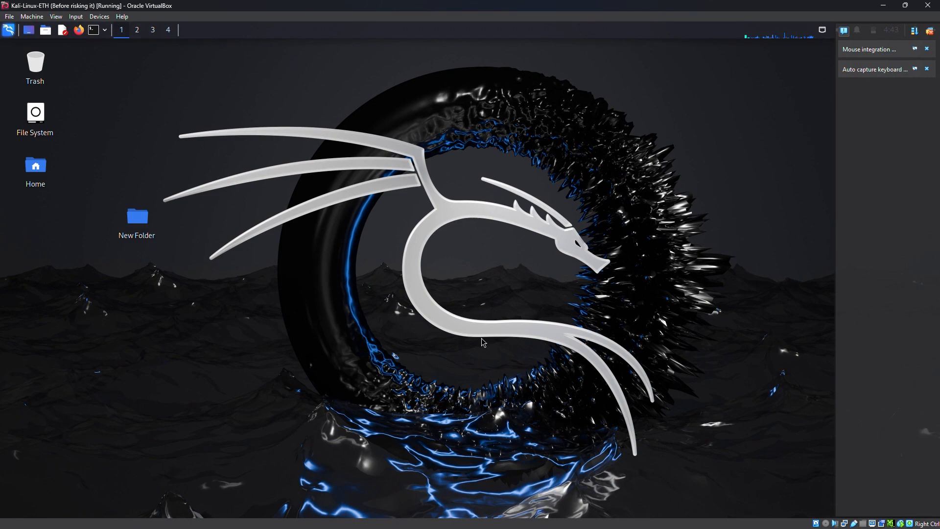
pyautogui.click(928, 5)
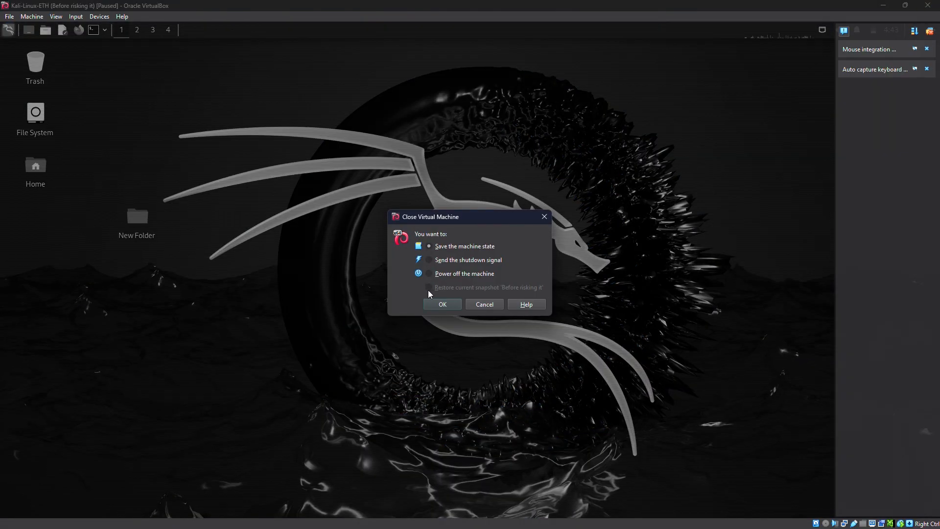
pyautogui.click(429, 274)
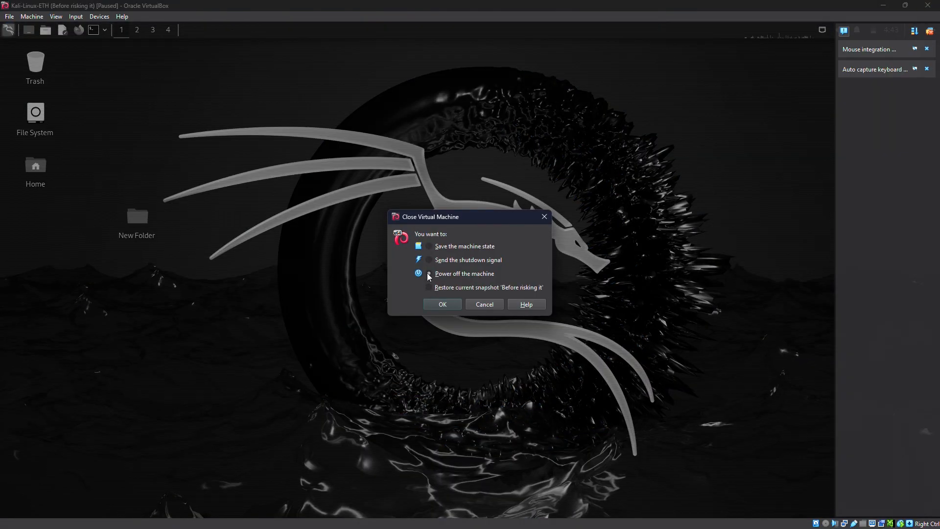
pyautogui.click(443, 304)
# - Restore the "Before risking it" snapshot and start the Kali-Linux-ETH machine from it
pyautogui.rightClick(387, 70)
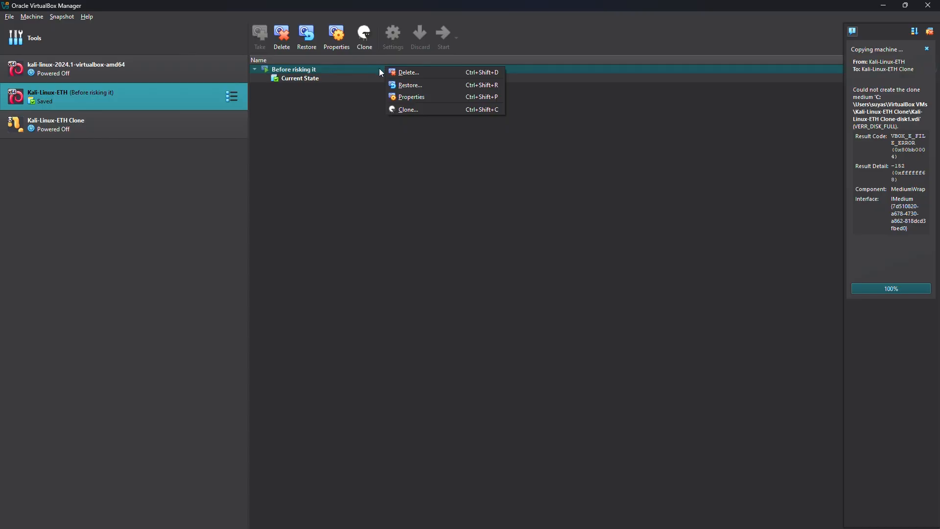
pyautogui.click(404, 89)
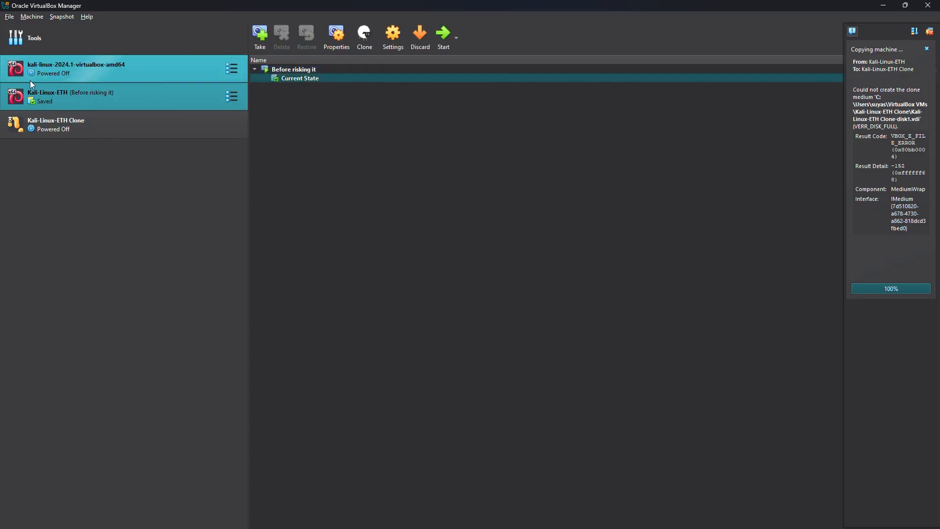
pyautogui.doubleClick(157, 102)
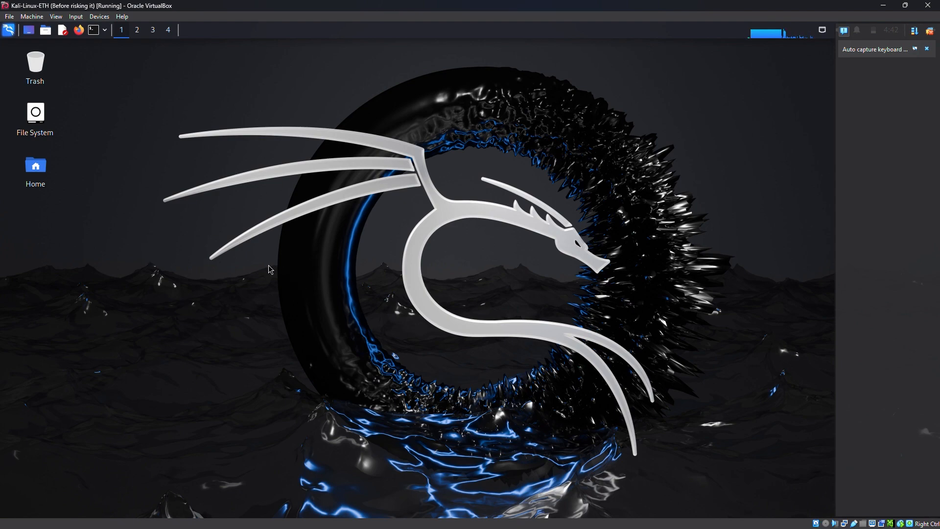
# - Power off Kali-Linux-ETH without restoring the snapshot, and show the machine's details in the manager
pyautogui.click(927, 6)
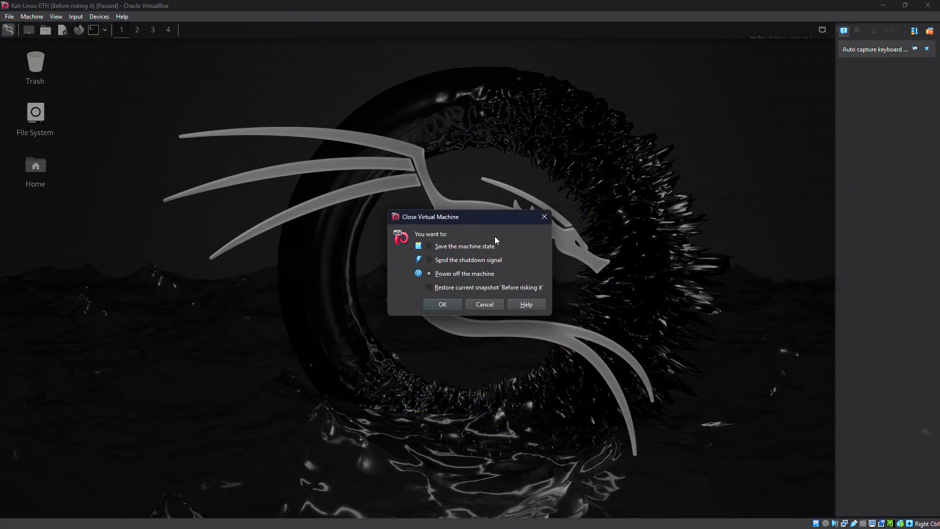
pyautogui.click(441, 305)
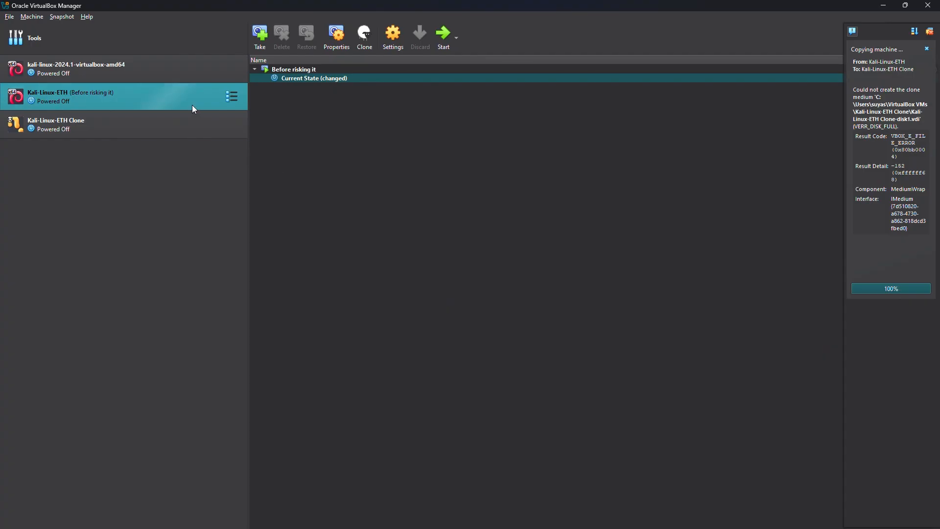
pyautogui.click(232, 96)
pyautogui.click(253, 92)
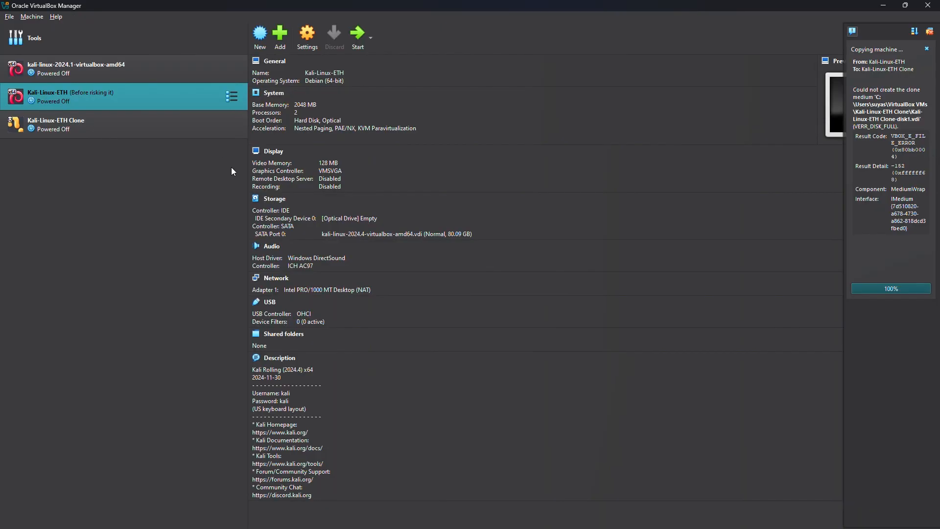
# - Bring up the Kali-Linux-ETH settings in Expert mode
pyautogui.click(312, 48)
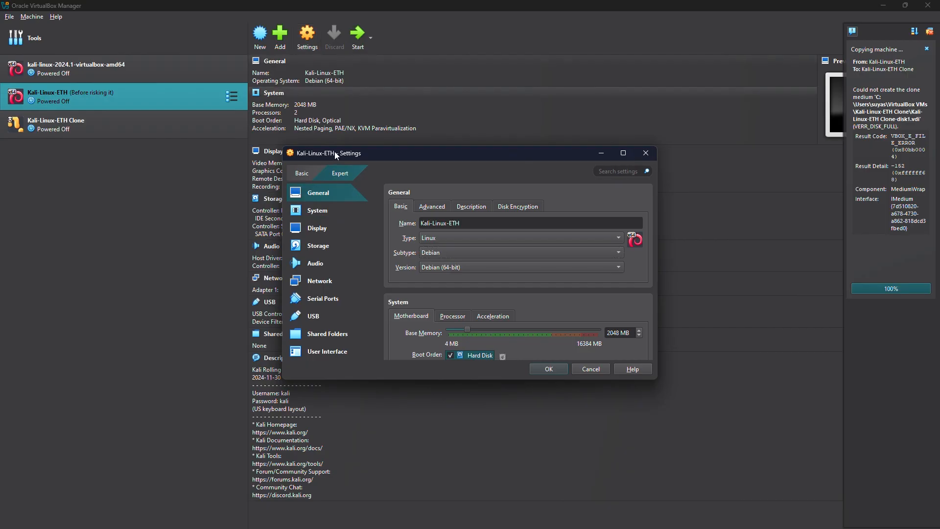
pyautogui.click(303, 172)
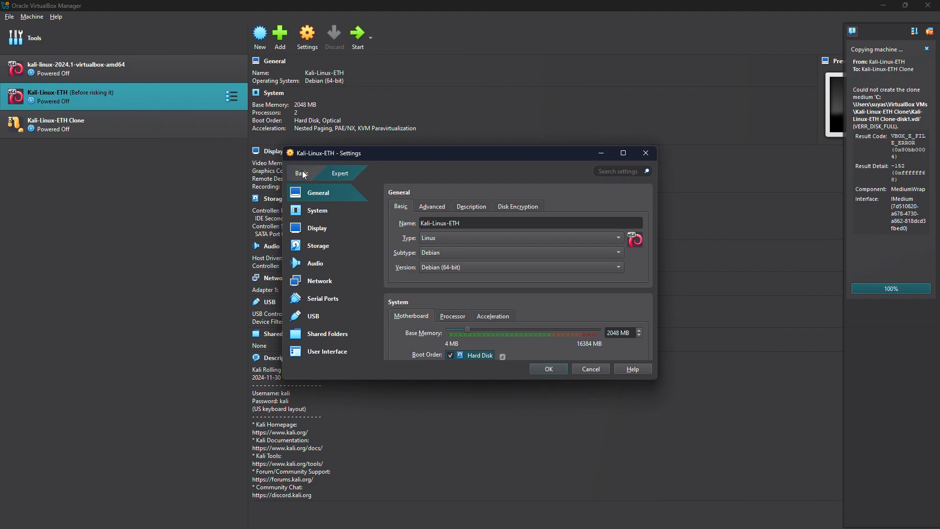
pyautogui.click(340, 174)
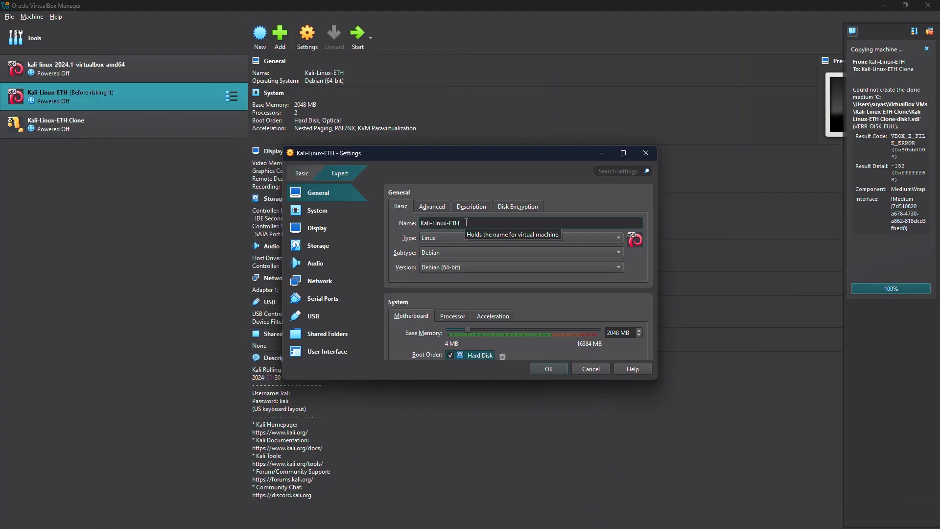
# - Try to rename the Kali-Linux-ETH machine to VulntechMachine in its general settings
pyautogui.press('BackSpace')
pyautogui.press('BackSpace')
pyautogui.press('BackSpace')
pyautogui.press('BackSpace')
pyautogui.press('BackSpace')
pyautogui.press('BackSpace')
pyautogui.press('BackSpace')
pyautogui.press('BackSpace')
pyautogui.press('BackSpace')
pyautogui.press('BackSpace')
pyautogui.press('BackSpace')
pyautogui.press('BackSpace')
pyautogui.press('BackSpace')
pyautogui.press('BackSpace')
pyautogui.write('Vulnte')
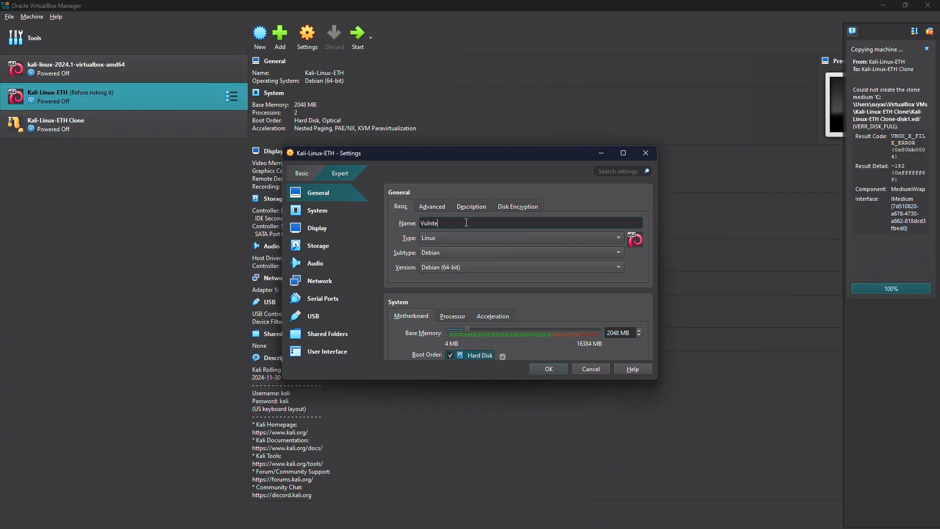
pyautogui.write('chMachine')
# - Review the machine's motherboard, processor, display, storage and audio settings
pyautogui.click(321, 212)
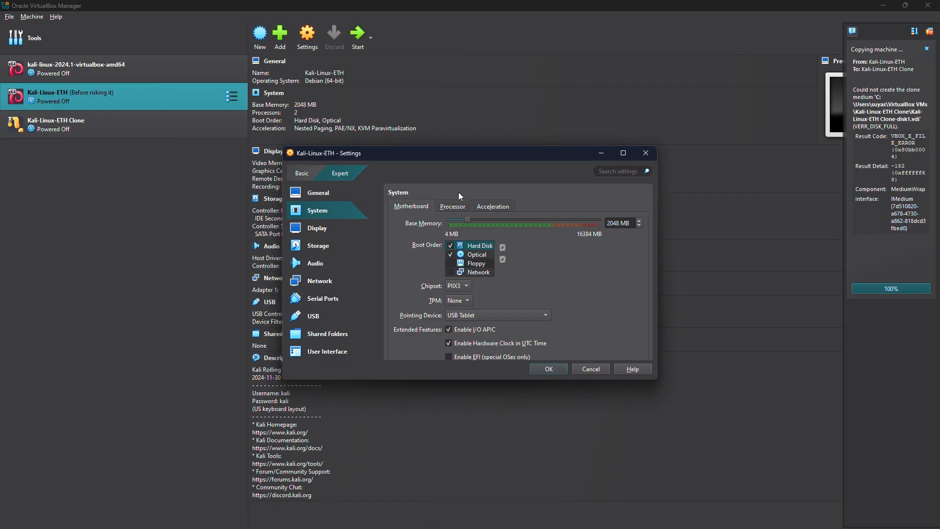
pyautogui.click(458, 206)
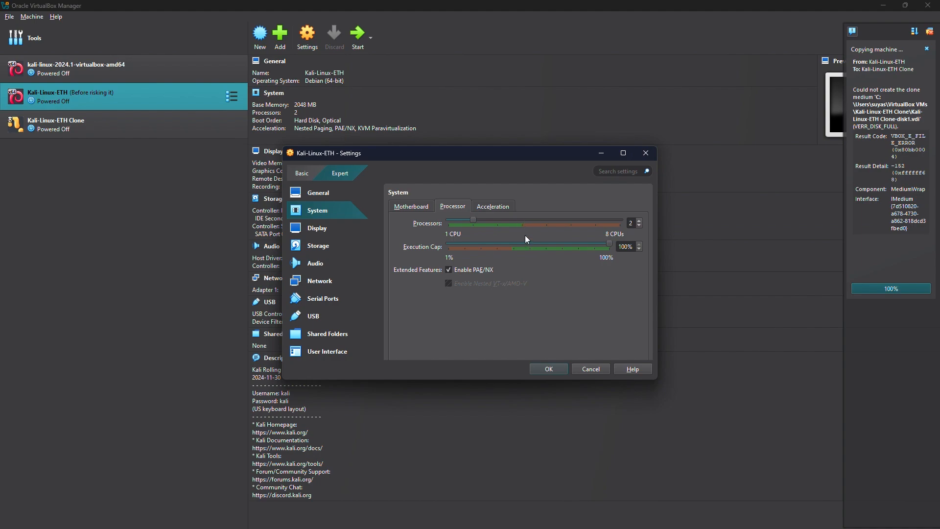
pyautogui.click(322, 232)
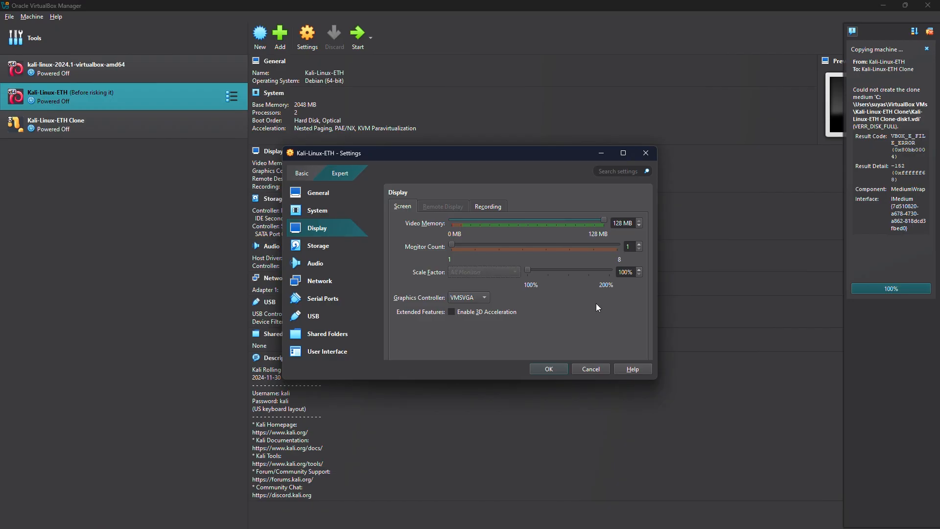
pyautogui.click(332, 249)
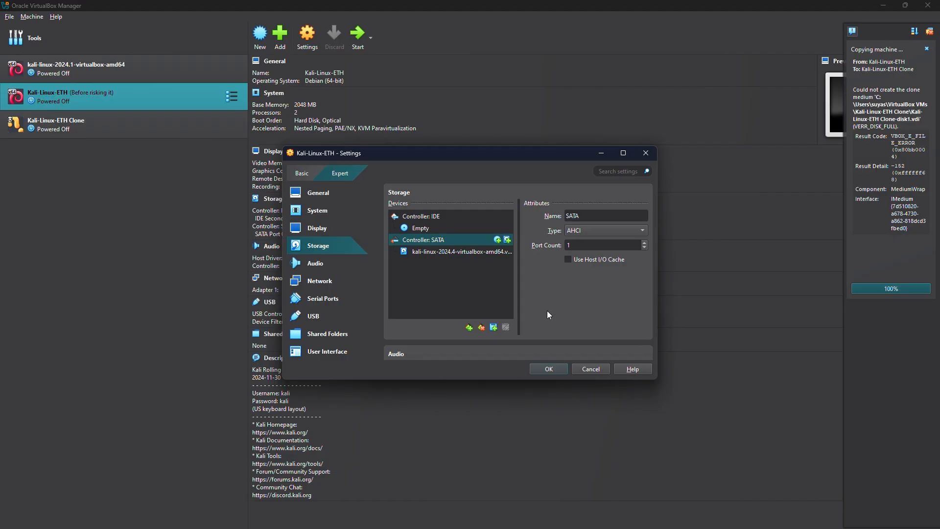
pyautogui.click(316, 264)
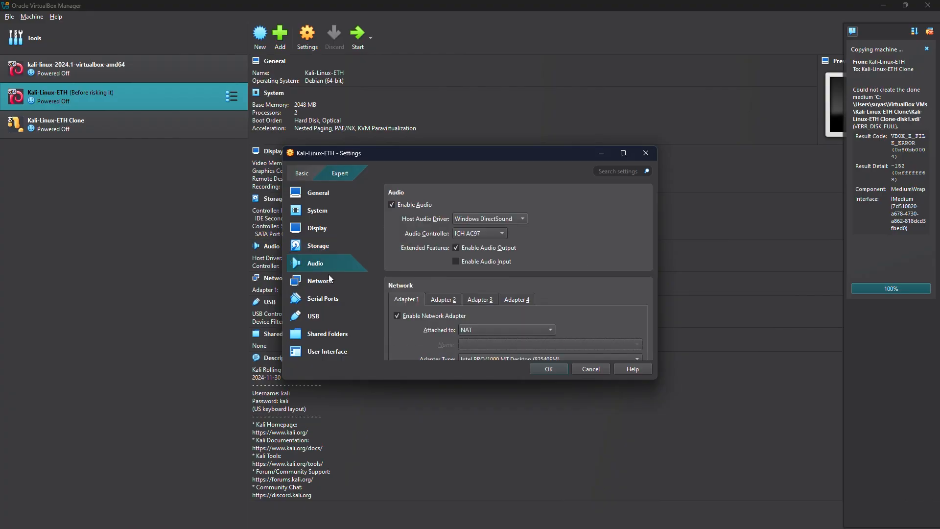
# - Compare network settings with kali-linux-2024.1-virtualbox-amd64, and attach Adapter 1 of Kali-Linux-ETH to Bridged Adapter
pyautogui.click(331, 281)
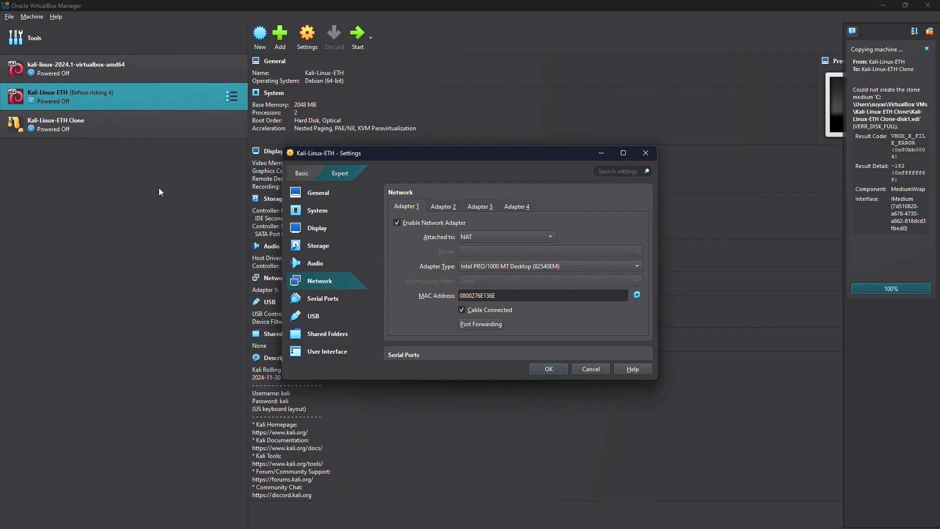
pyautogui.click(167, 72)
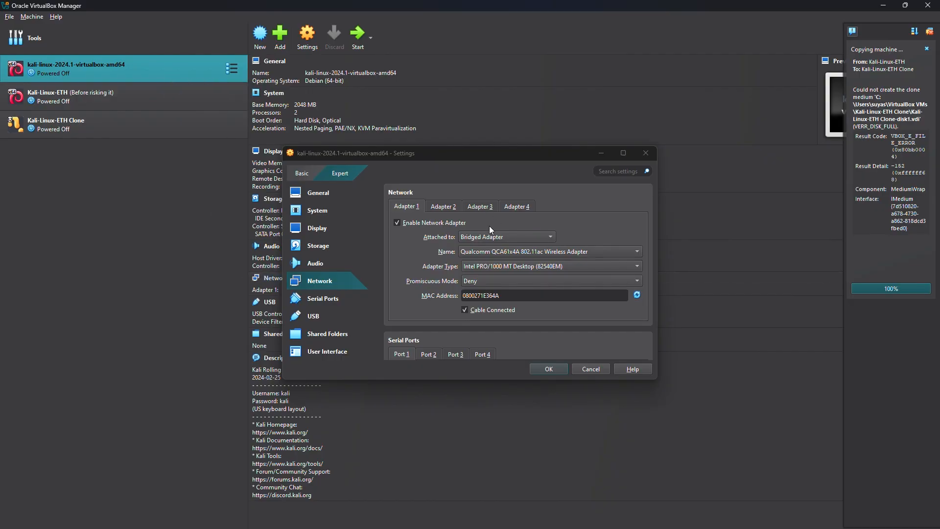
pyautogui.click(138, 95)
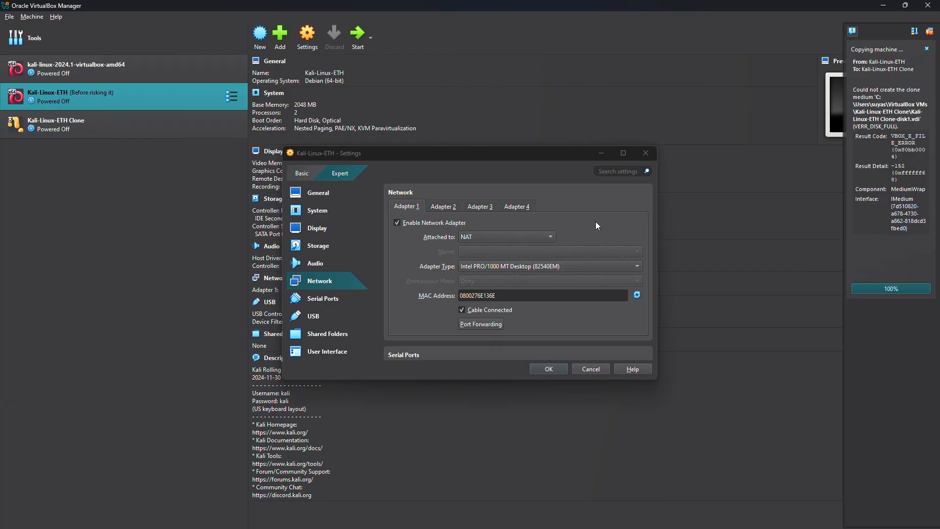
pyautogui.click(544, 237)
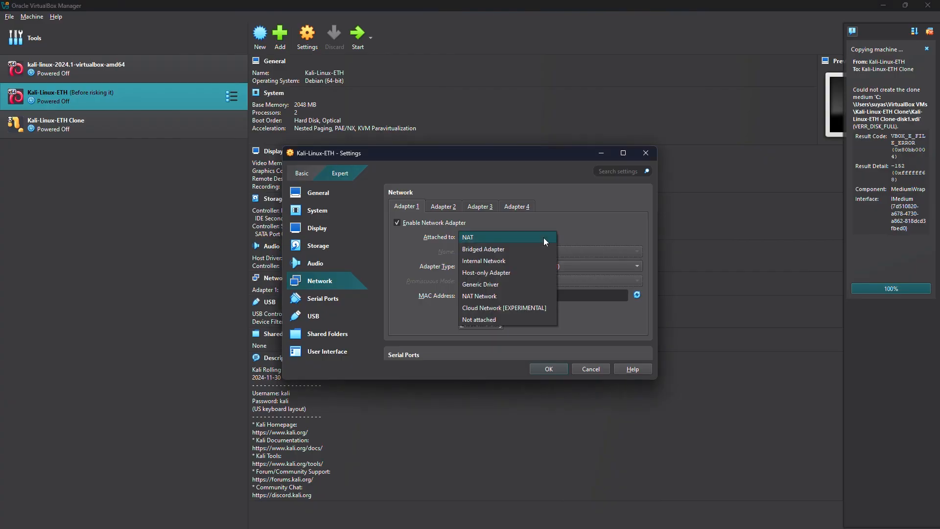
pyautogui.click(529, 250)
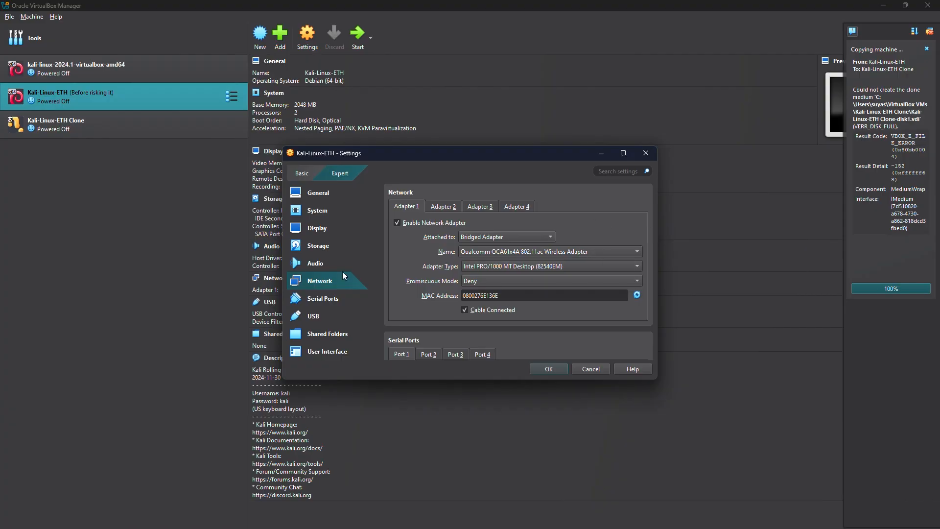
# - Review the machine's serial port, USB, shared folder and user interface settings
pyautogui.click(328, 297)
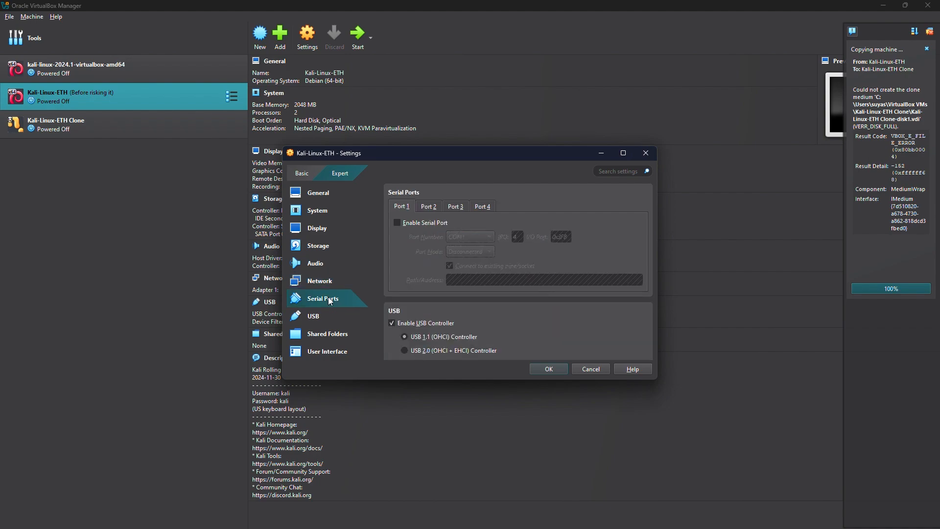
pyautogui.click(333, 317)
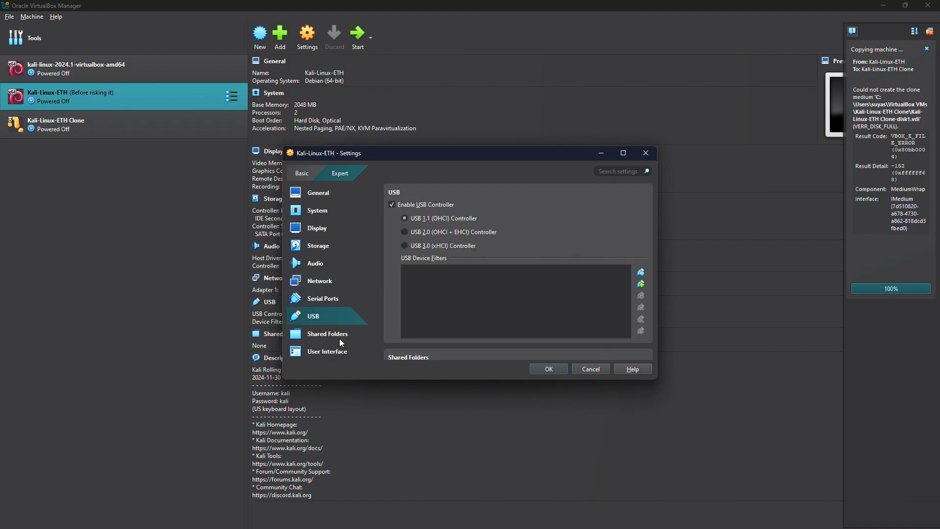
pyautogui.click(340, 337)
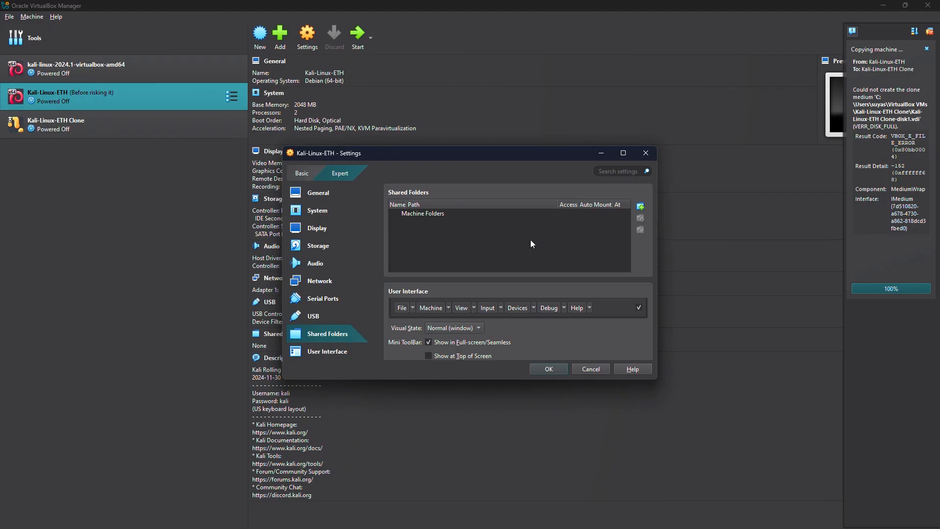
pyautogui.moveTo(520, 155); pyautogui.dragTo(604, 129)
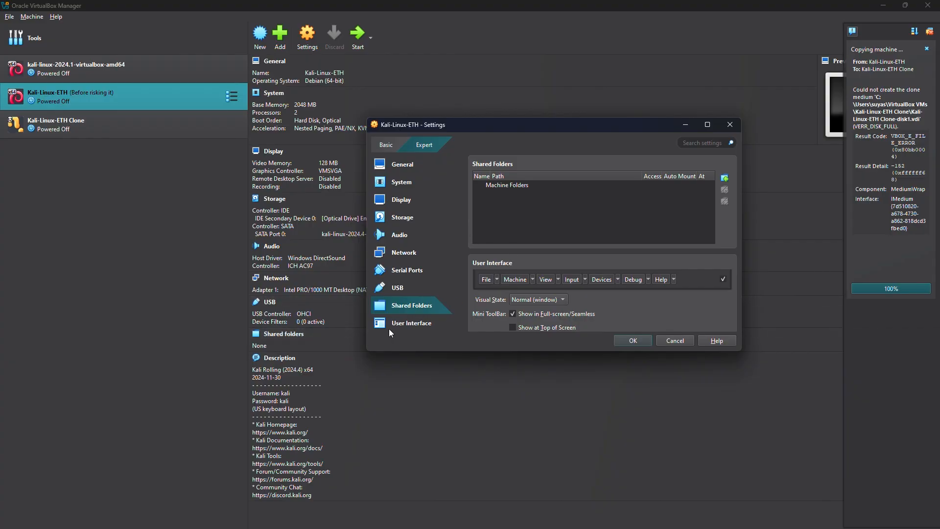
pyautogui.click(410, 324)
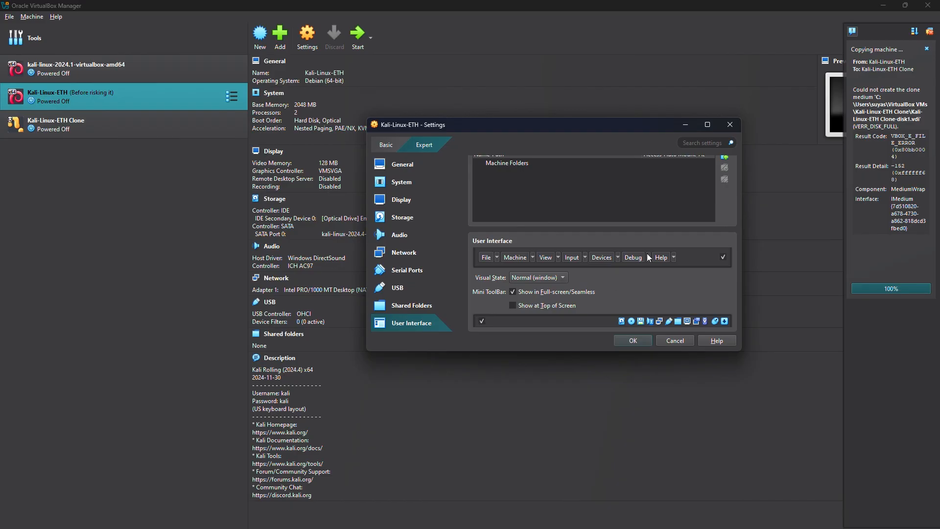
pyautogui.press('Up')
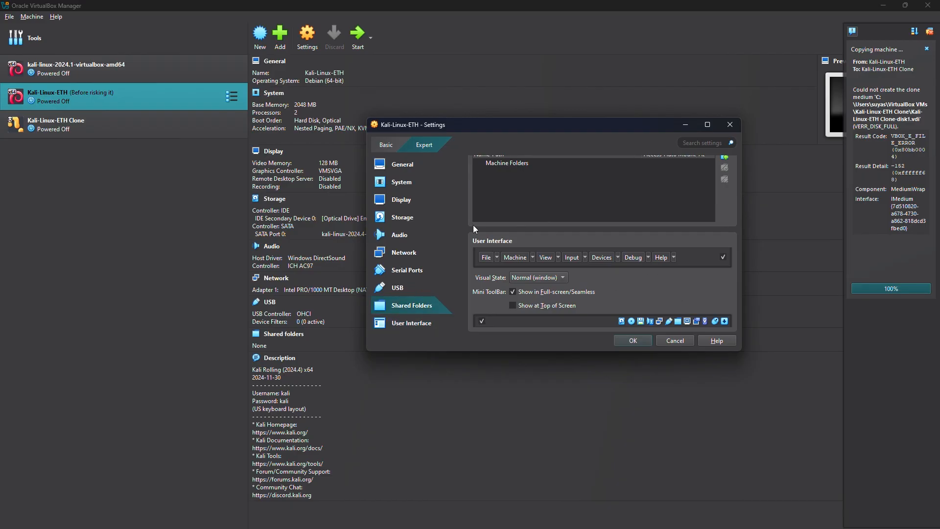
# - Set both Shared Clipboard and Drag'n'Drop to Disabled in the advanced general settings of Kali-Linux-ETH
pyautogui.click(402, 165)
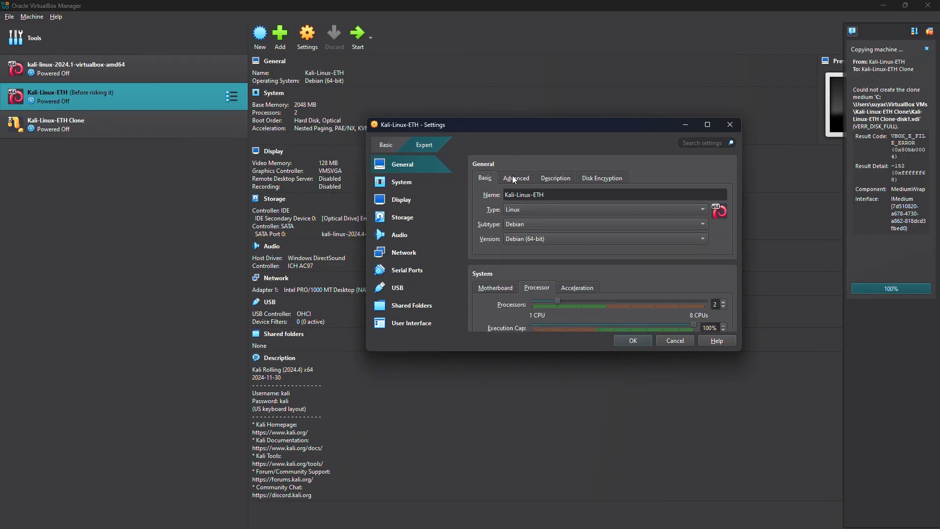
pyautogui.click(514, 178)
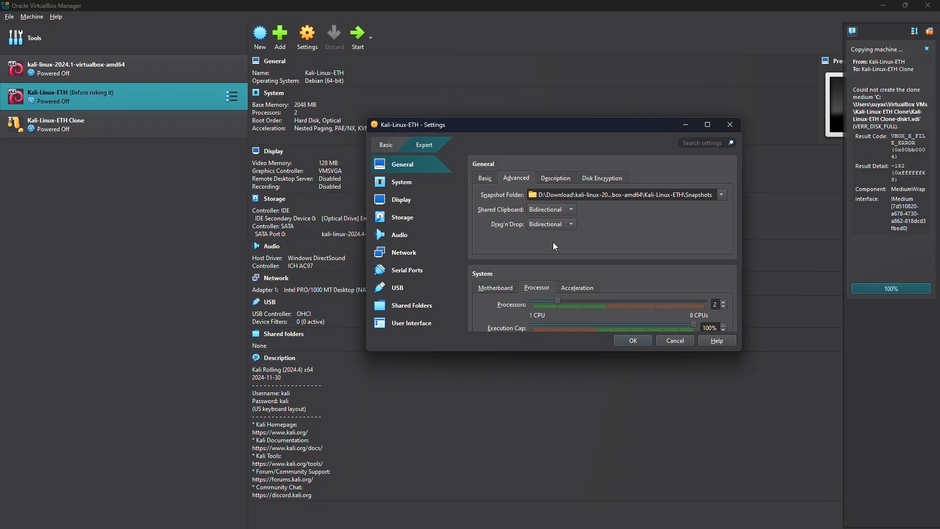
pyautogui.click(553, 210)
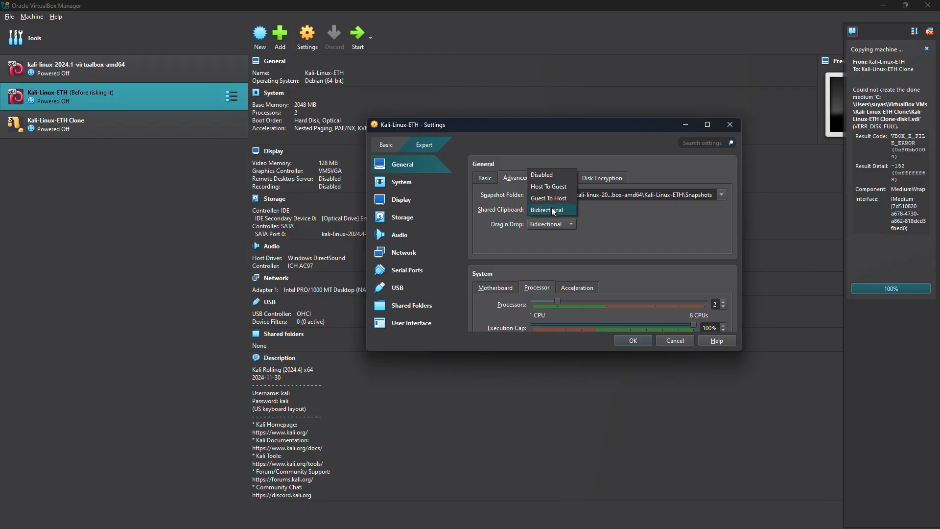
pyautogui.click(549, 175)
pyautogui.click(570, 224)
pyautogui.click(562, 189)
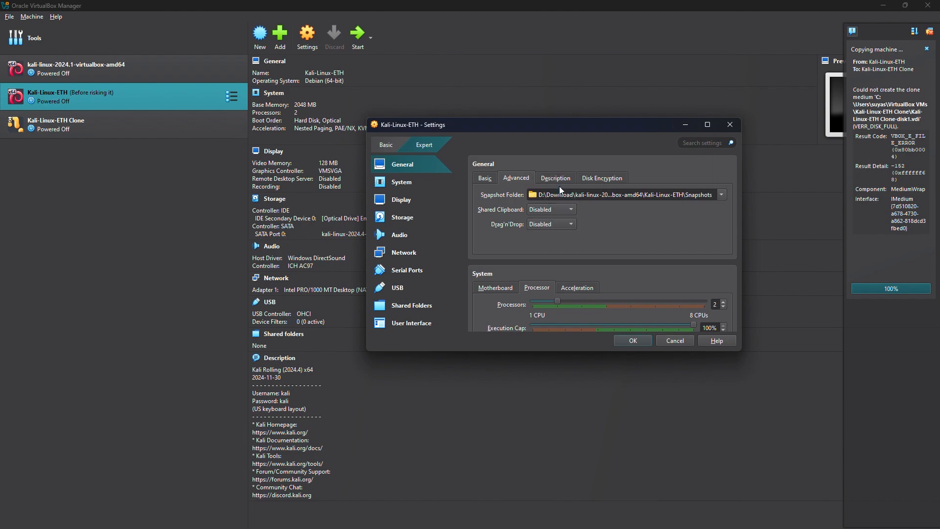
# - Set Shared Clipboard and Drag'n'Drop to Bidirectional for Kali-Linux-ETH and save the machine's settings
pyautogui.click(565, 209)
pyautogui.click(564, 245)
pyautogui.click(563, 224)
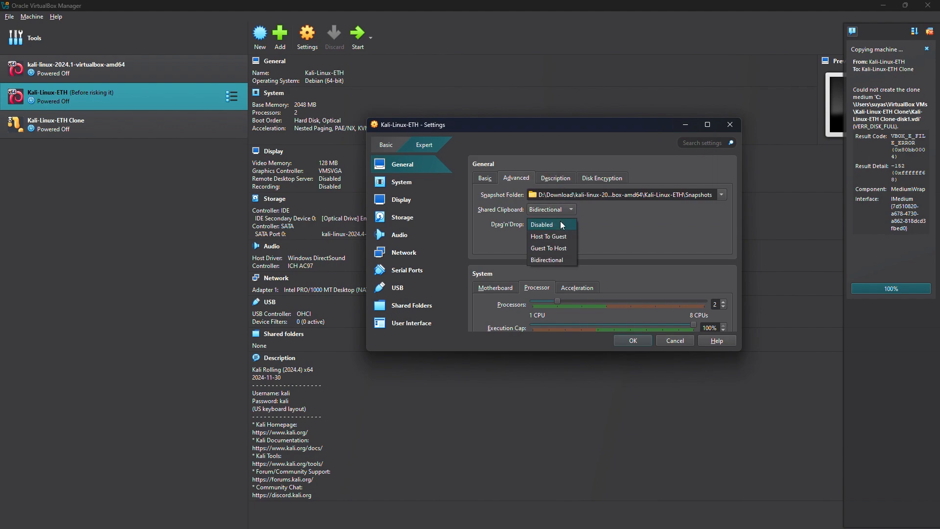
pyautogui.click(563, 260)
pyautogui.click(558, 225)
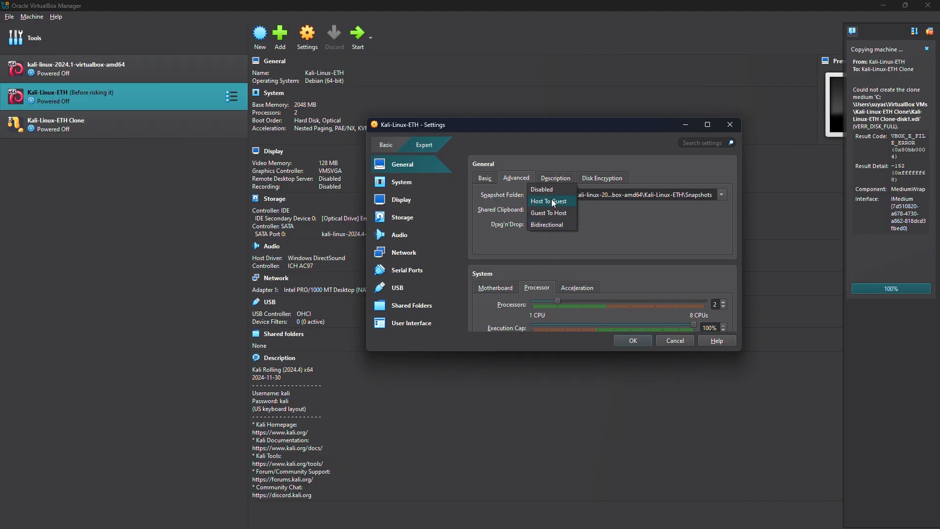
pyautogui.click(564, 229)
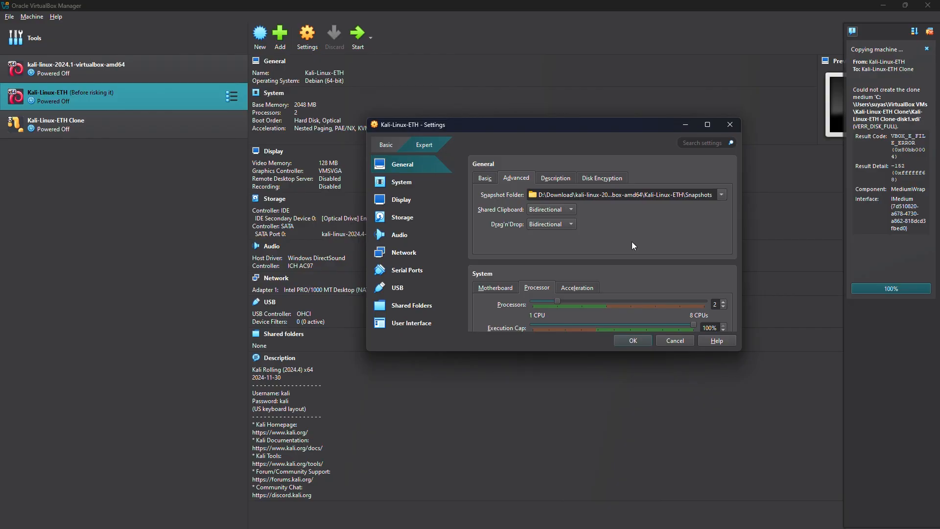
pyautogui.click(634, 340)
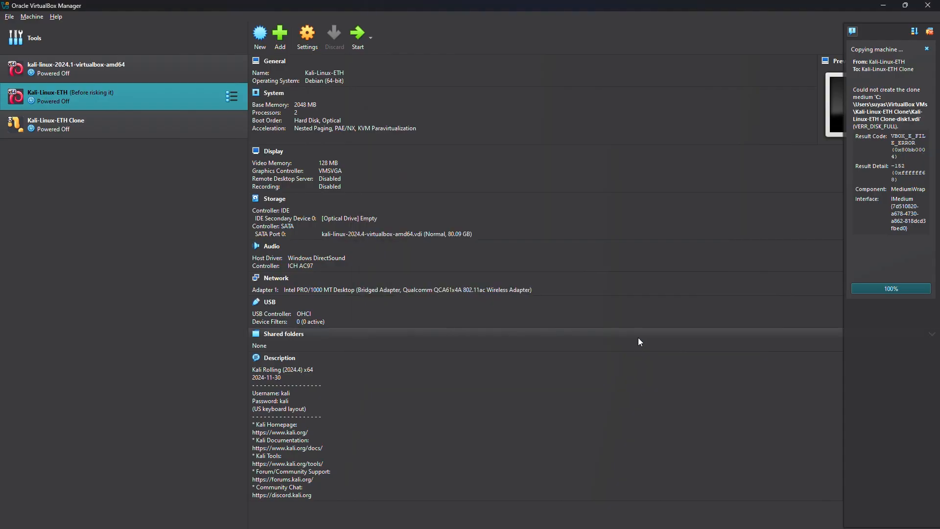